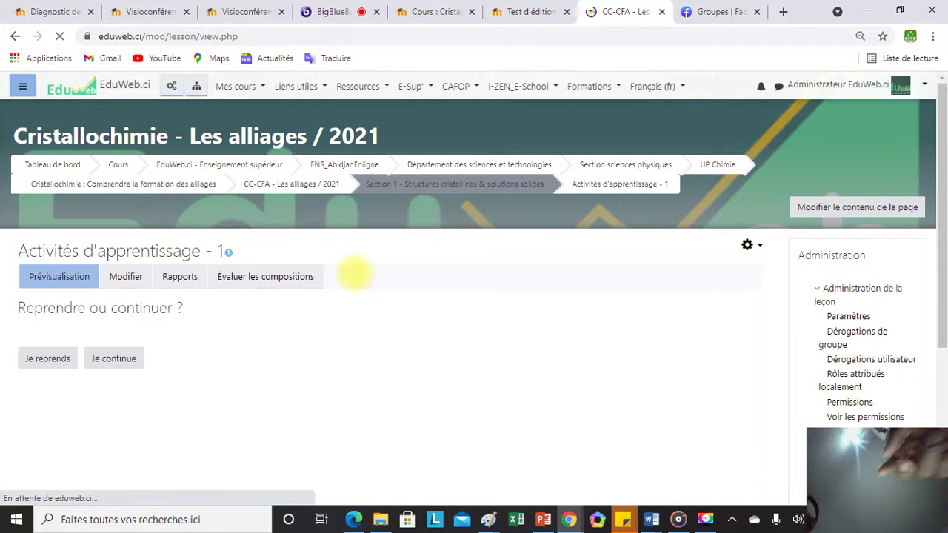
Step: Continue the lesson in progress and submit NON for the question about solute and solvent atoms with very different radii
{"action": "left_click", "coordinate": [114, 358]}
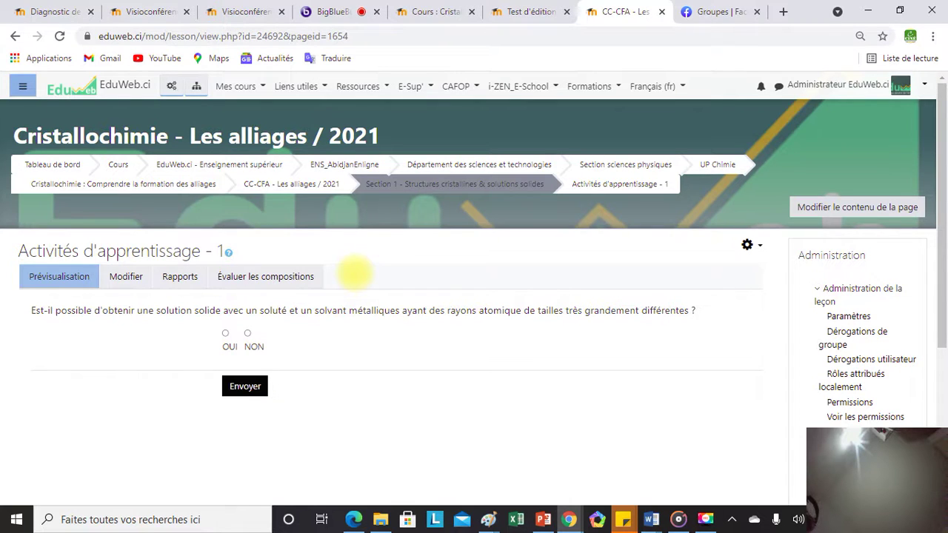
{"action": "scroll", "coordinate": [354, 273], "scroll_direction": "up", "scroll_amount": 2}
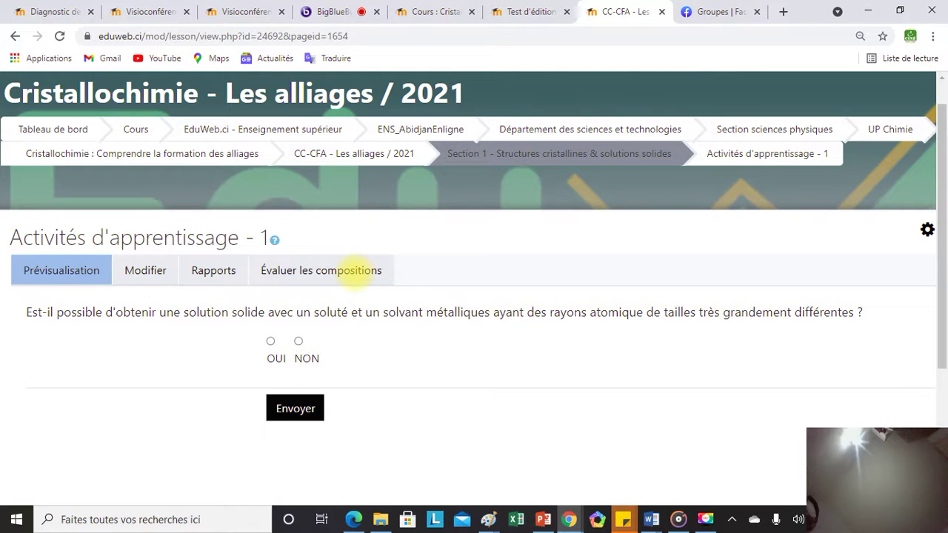
{"action": "left_click", "coordinate": [298, 341]}
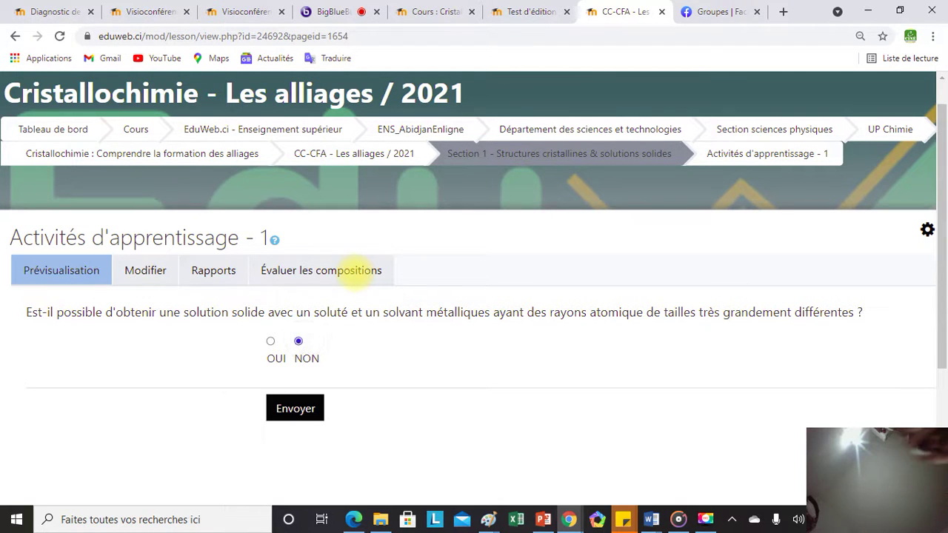
{"action": "key", "text": "Return"}
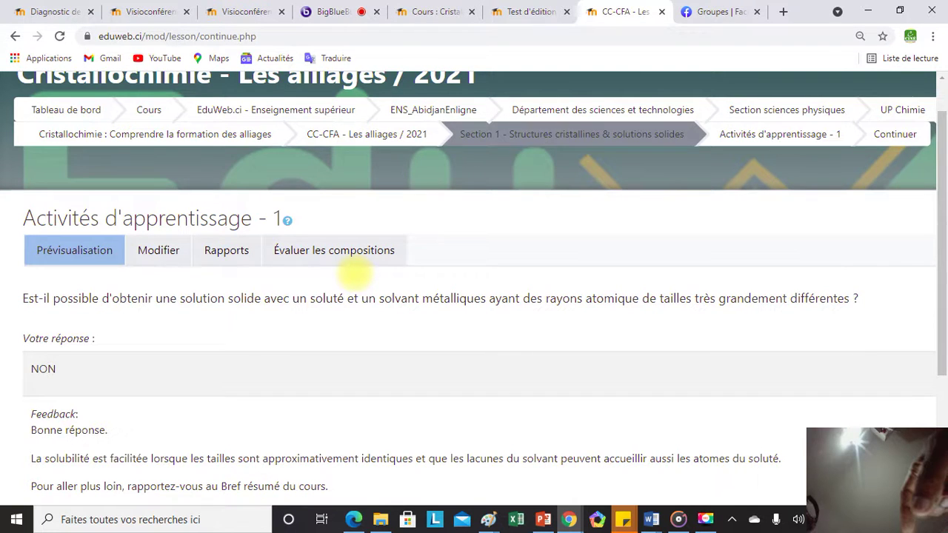
Step: Review the feedback on the submitted answer and continue to the end of the Activités d'apprentissage - 1 lesson
{"action": "scroll", "coordinate": [355, 274], "scroll_direction": "down", "scroll_amount": 3}
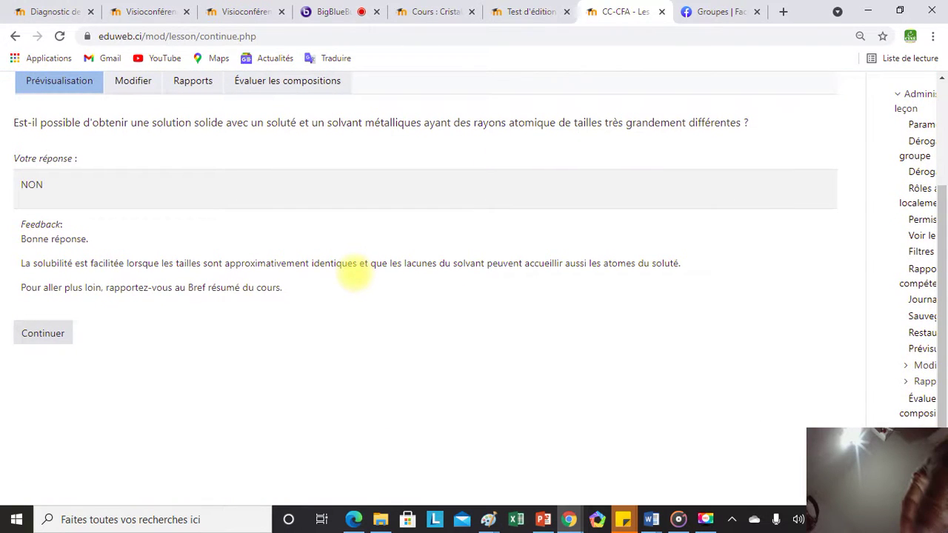
{"action": "scroll", "coordinate": [355, 274], "scroll_direction": "up", "scroll_amount": 1}
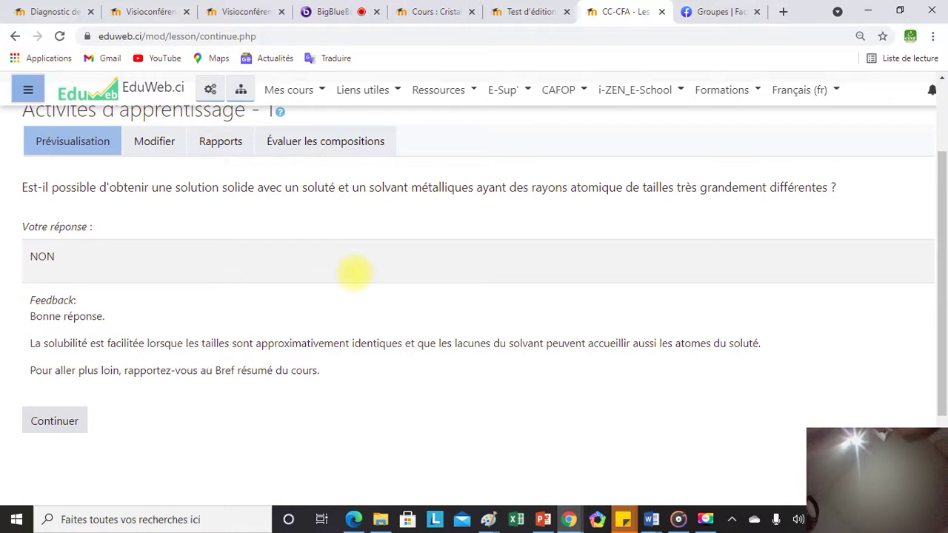
{"action": "key", "text": "Return"}
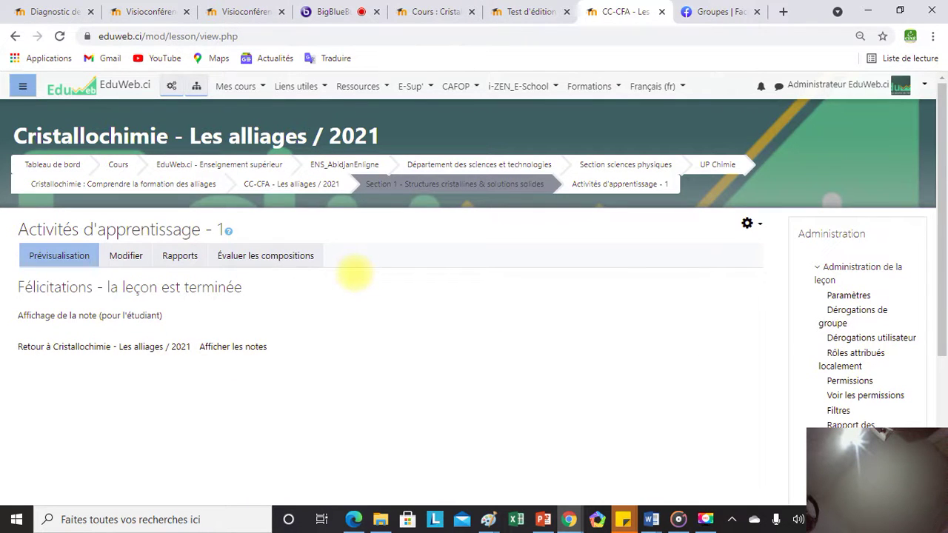
{"action": "scroll", "coordinate": [354, 274], "scroll_direction": "up", "scroll_amount": 3}
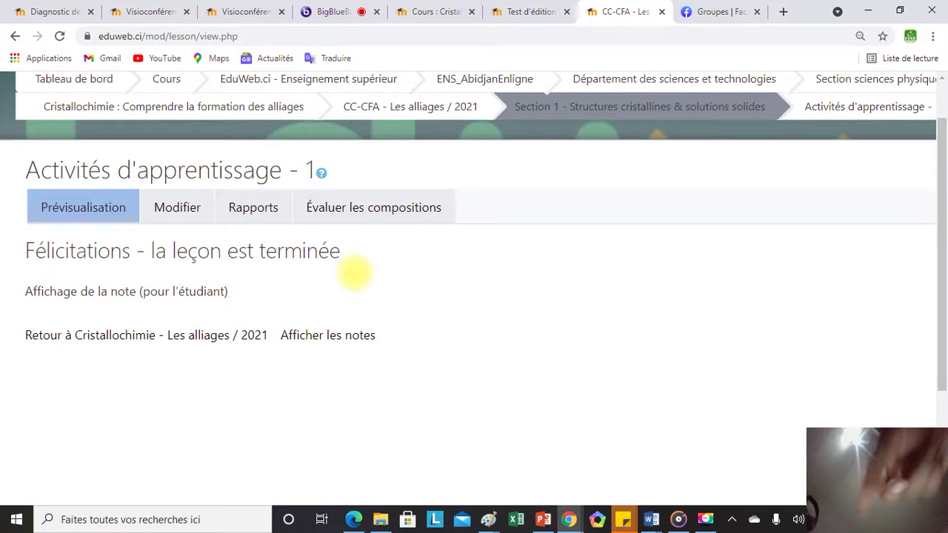
{"action": "scroll", "coordinate": [355, 274], "scroll_direction": "up", "scroll_amount": 1}
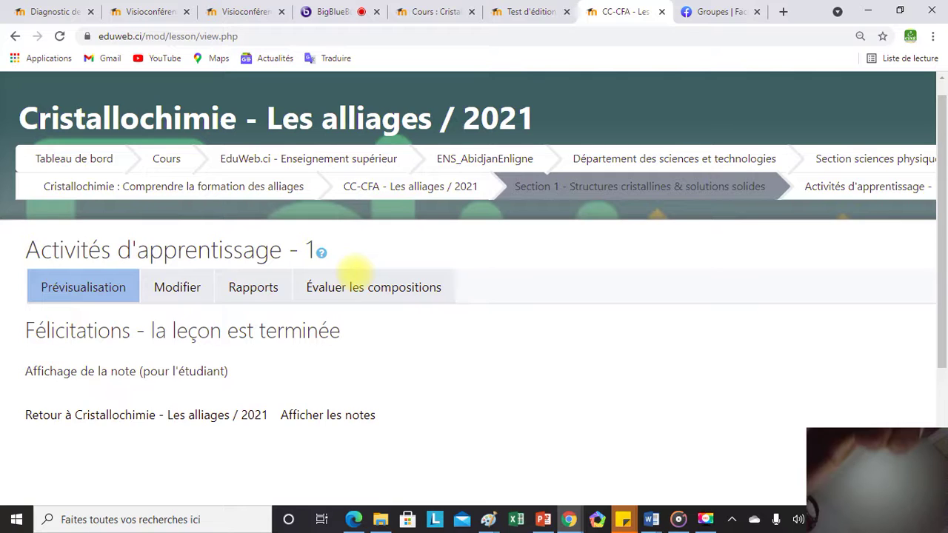
Step: Return to the course page, open Bref résumé du cours - 1 and enlarge its PDF to 120%
{"action": "left_click", "coordinate": [355, 271]}
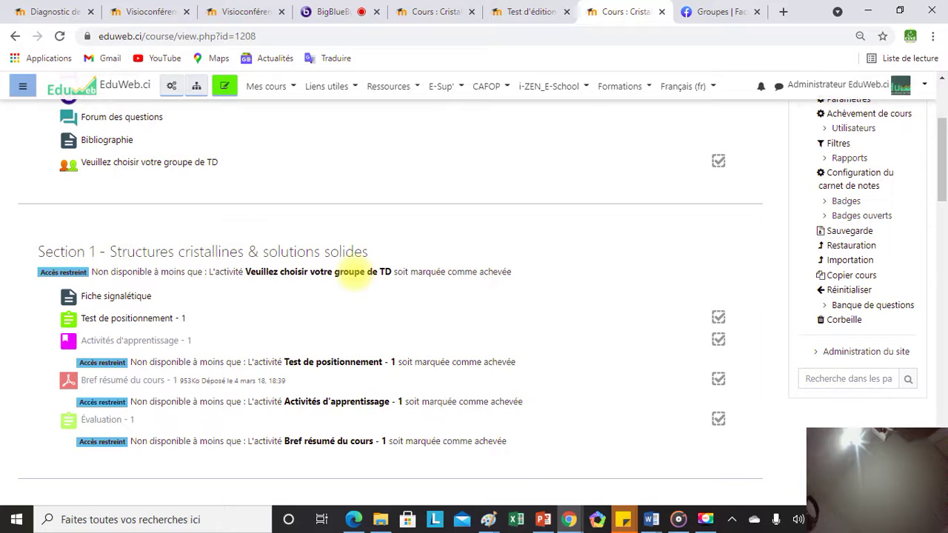
{"action": "left_click", "coordinate": [354, 274]}
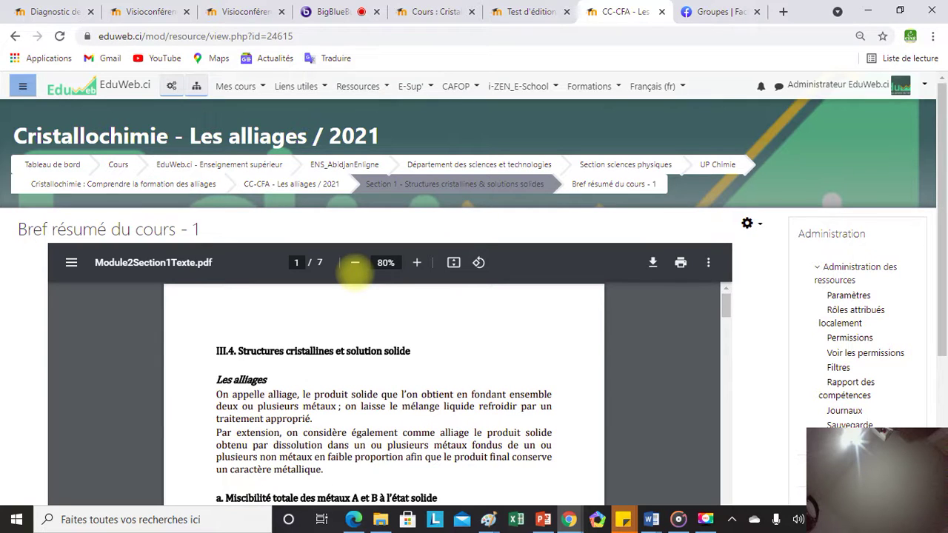
{"action": "scroll", "coordinate": [354, 273], "scroll_direction": "up", "scroll_amount": 3}
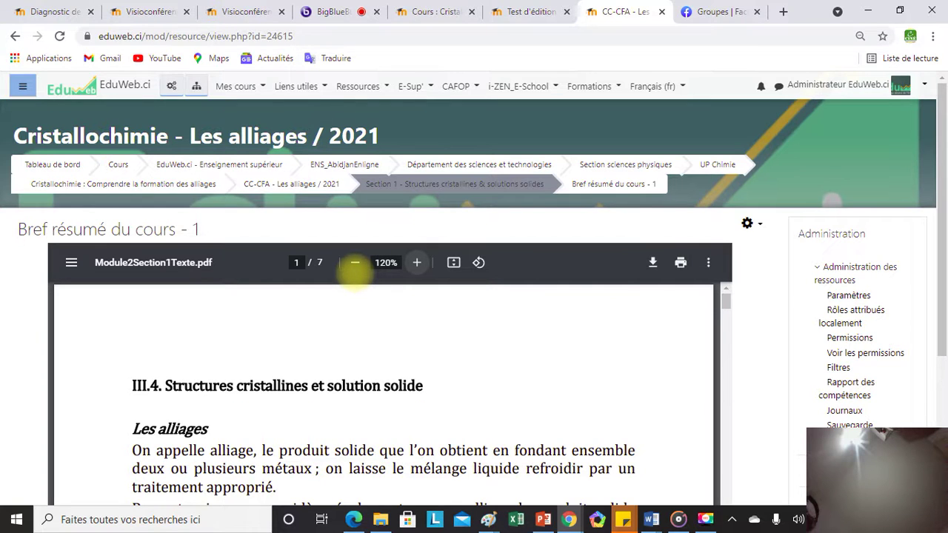
{"action": "scroll", "coordinate": [355, 273], "scroll_direction": "down", "scroll_amount": 1}
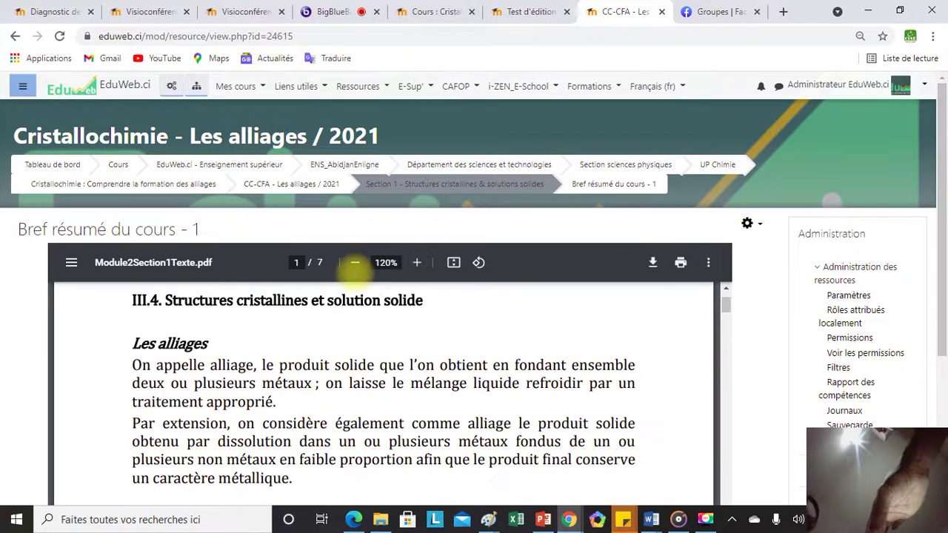
Step: Check the BigBlueButton session briefly, return to the course summary and look through its PDF up to page 7
{"action": "key", "text": "ctrl+4"}
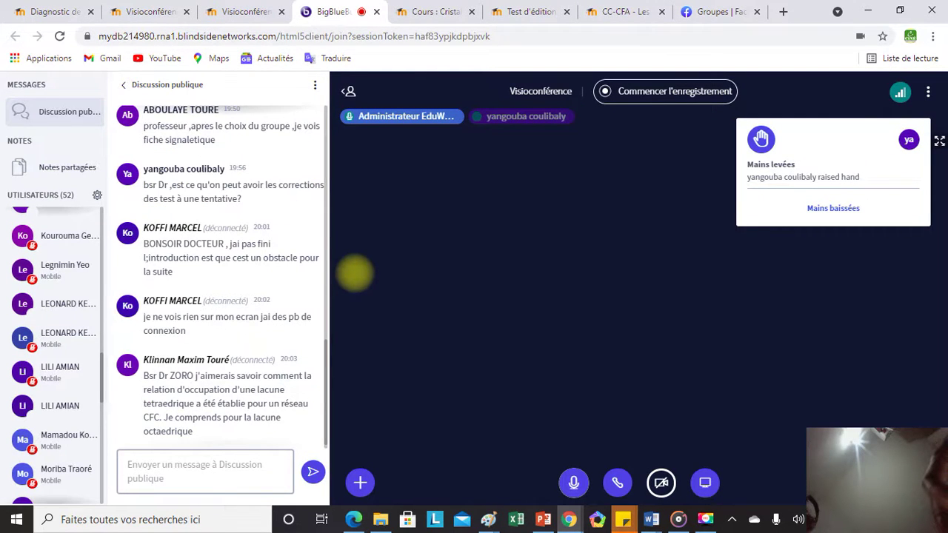
{"action": "key", "text": "ctrl+7"}
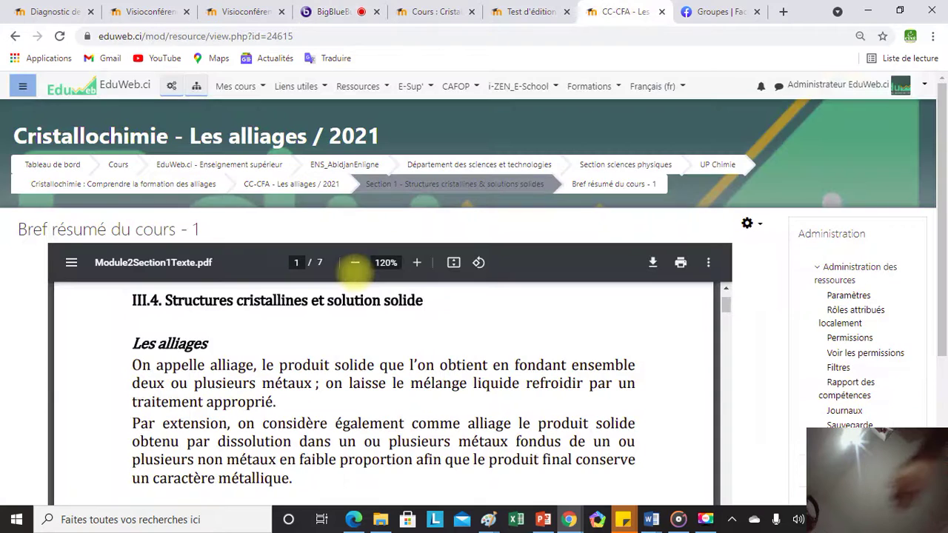
{"action": "scroll", "coordinate": [354, 272], "scroll_direction": "down", "scroll_amount": 1}
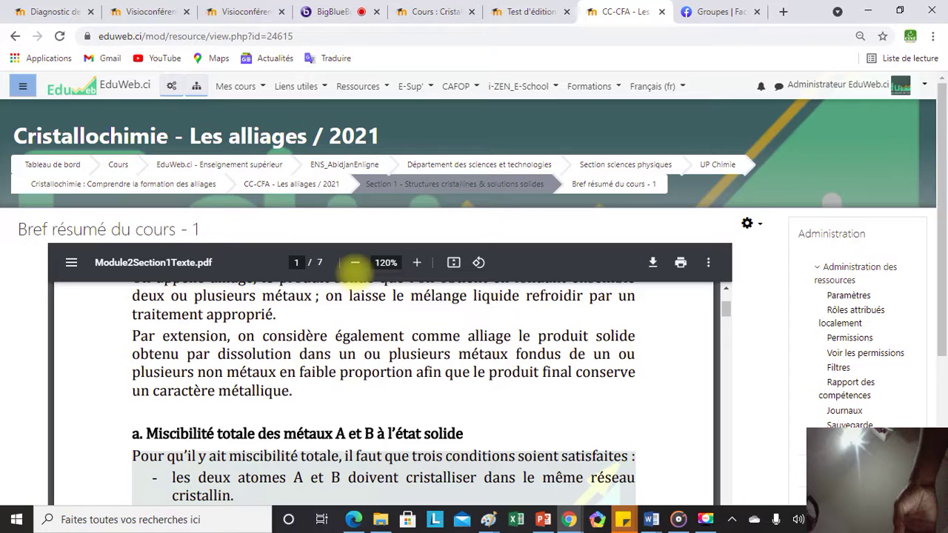
{"action": "scroll", "coordinate": [354, 271], "scroll_direction": "down", "scroll_amount": 10}
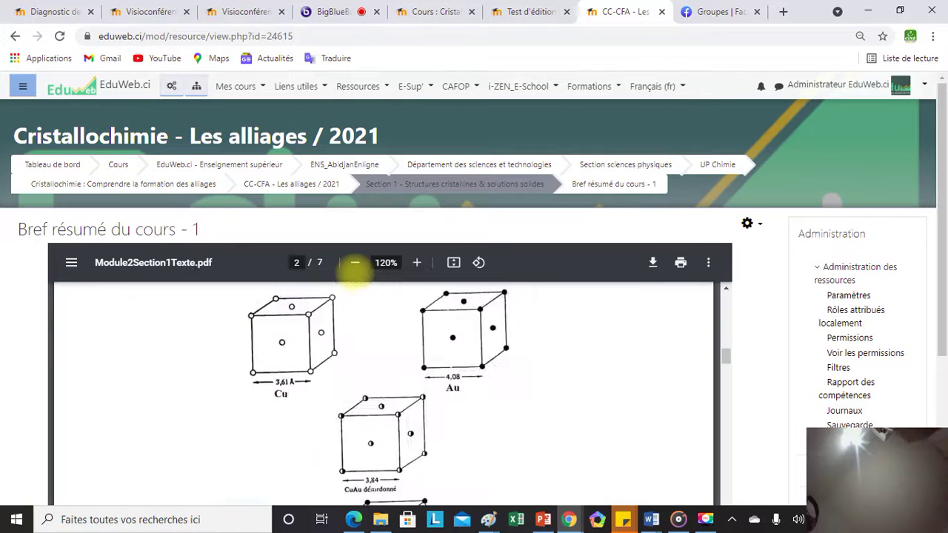
{"action": "scroll", "coordinate": [354, 271], "scroll_direction": "down", "scroll_amount": 5}
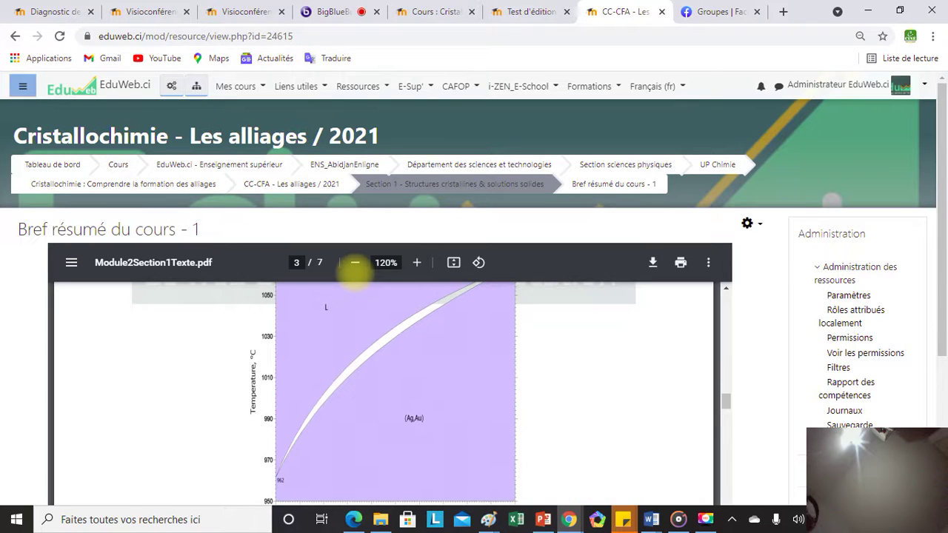
{"action": "scroll", "coordinate": [354, 271], "scroll_direction": "down", "scroll_amount": 20}
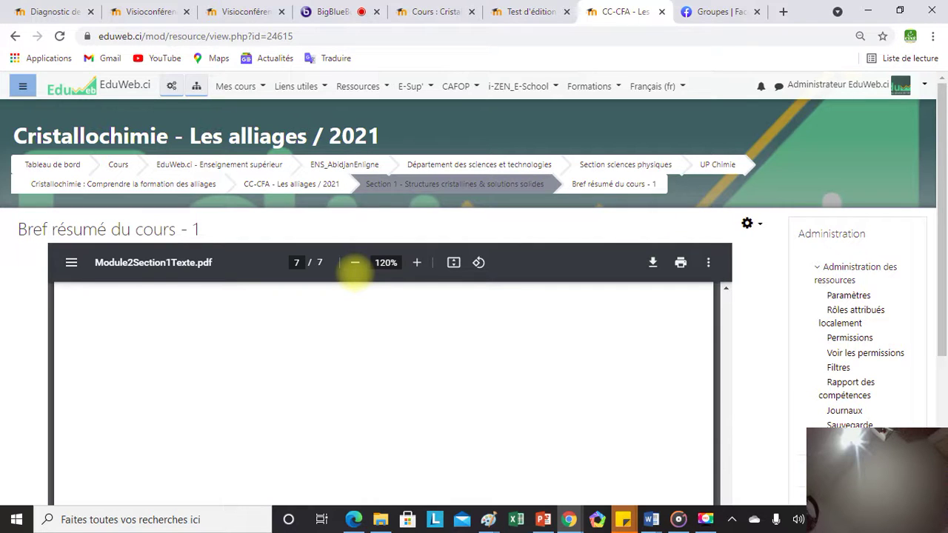
Step: Go back to the course page, reopen Bref résumé du cours - 1 and examine the first page of its PDF
{"action": "key", "text": "alt+Left"}
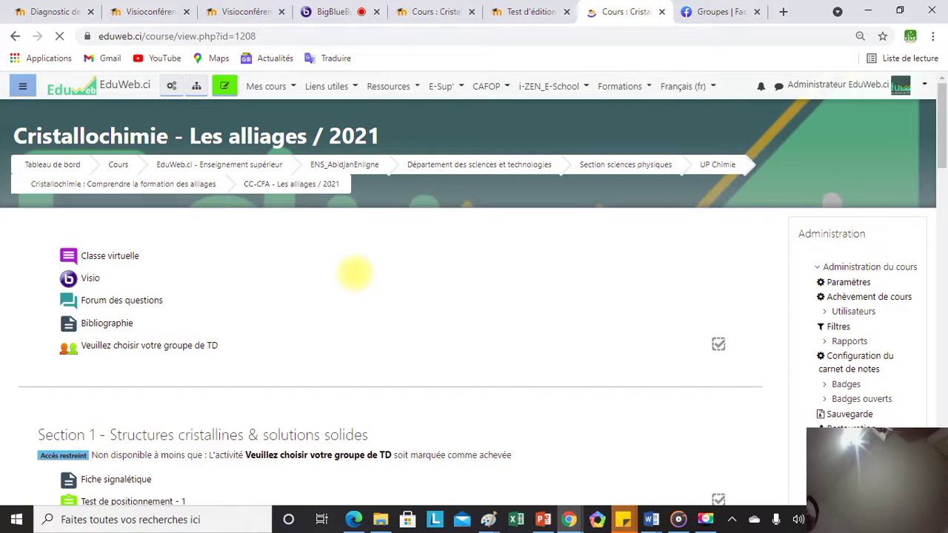
{"action": "scroll", "coordinate": [354, 274], "scroll_direction": "down", "scroll_amount": 2}
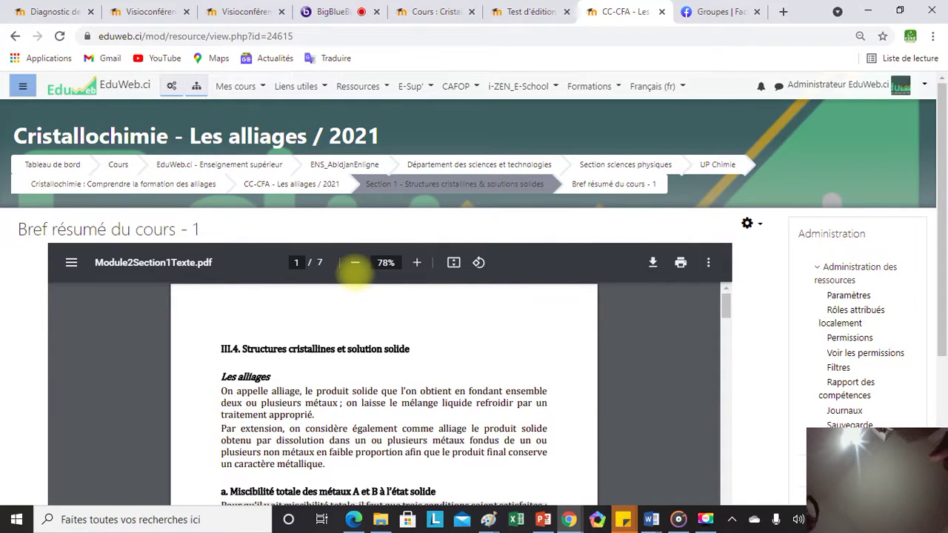
{"action": "scroll", "coordinate": [355, 273], "scroll_direction": "down", "scroll_amount": 1}
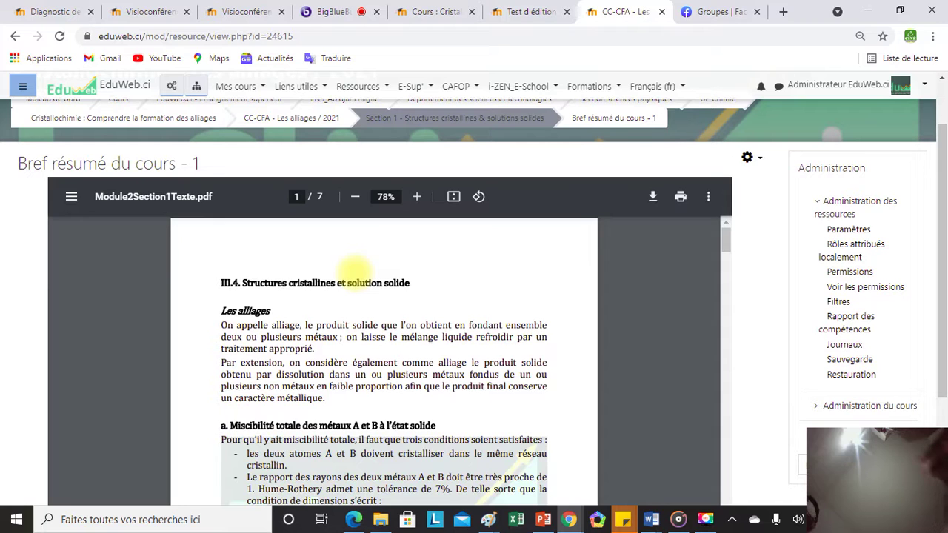
{"action": "scroll", "coordinate": [355, 268], "scroll_direction": "down", "scroll_amount": 2}
{"action": "scroll", "coordinate": [355, 274], "scroll_direction": "down", "scroll_amount": 2}
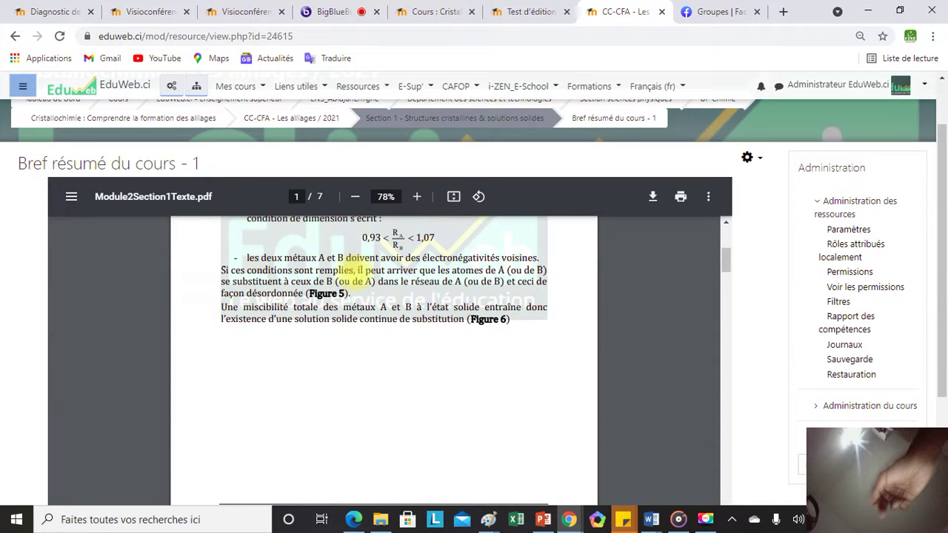
{"action": "scroll", "coordinate": [354, 260], "scroll_direction": "up", "scroll_amount": 4}
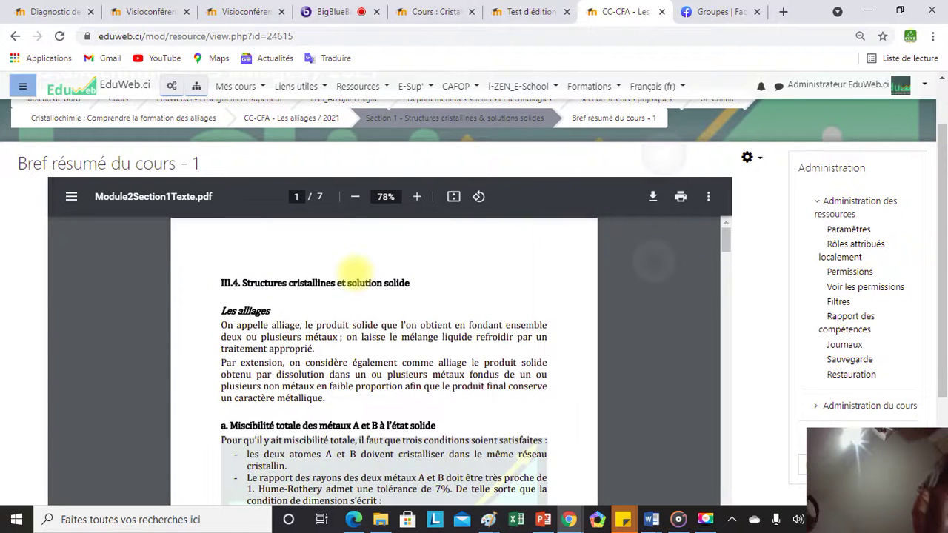
Step: Examine the download and print controls of the embedded PDF viewer up close, and restore the normal page view
{"action": "key", "text": "ctrl+plus"}
{"action": "key", "text": "ctrl+plus"}
{"action": "key", "text": "ctrl+plus"}
{"action": "key", "text": "ctrl+plus"}
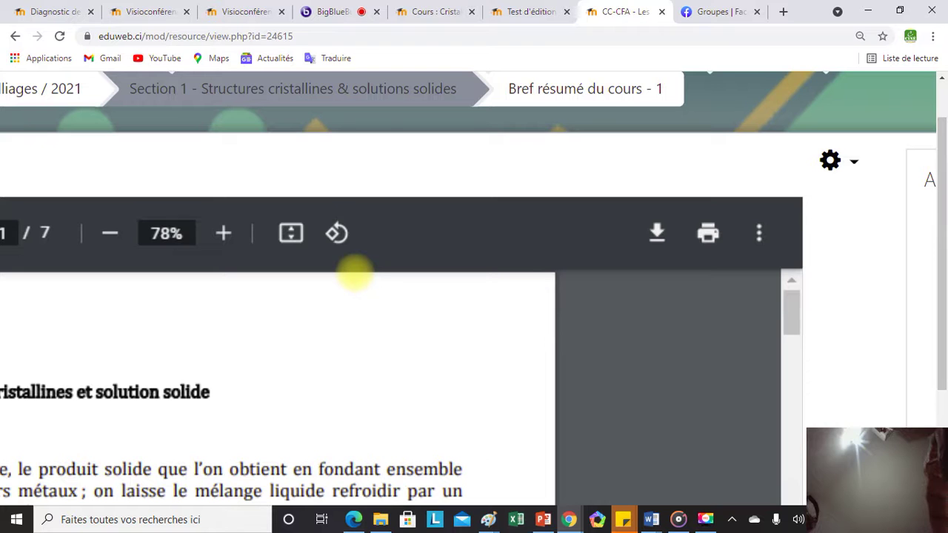
{"action": "key", "text": "ctrl+minus"}
{"action": "key", "text": "ctrl+minus"}
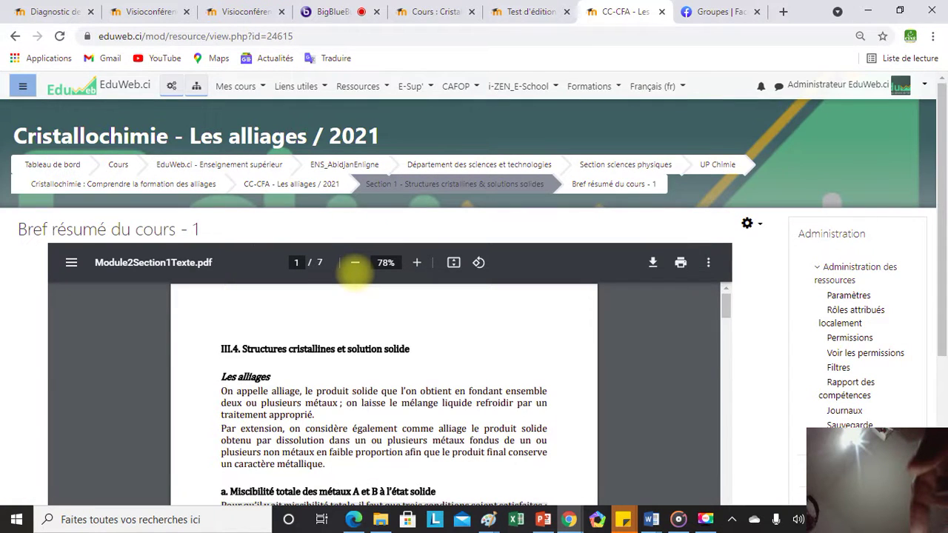
Step: From the course page, open Forum des questions and read the discussion "Difficulté de compréhension des diagrammes dans le résumé 2"
{"action": "left_click", "coordinate": [291, 184]}
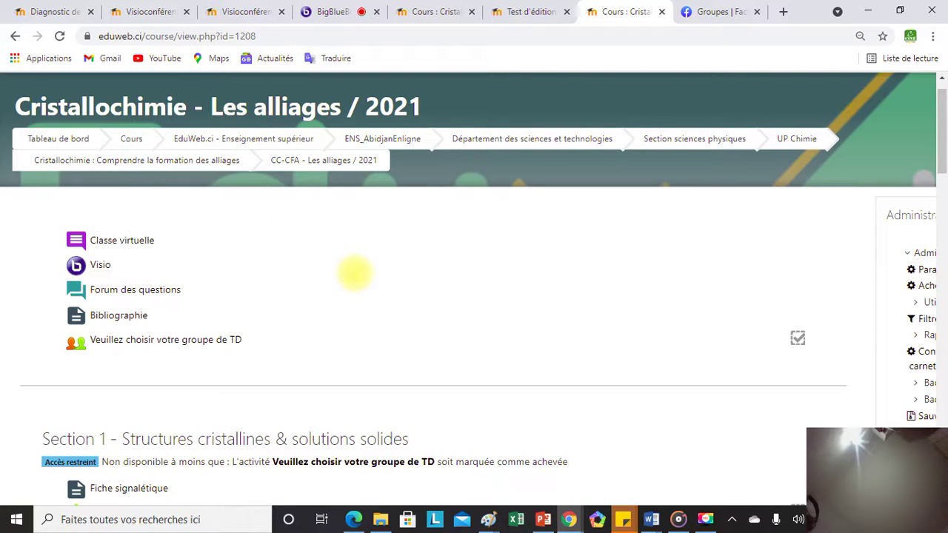
{"action": "left_click", "coordinate": [355, 282]}
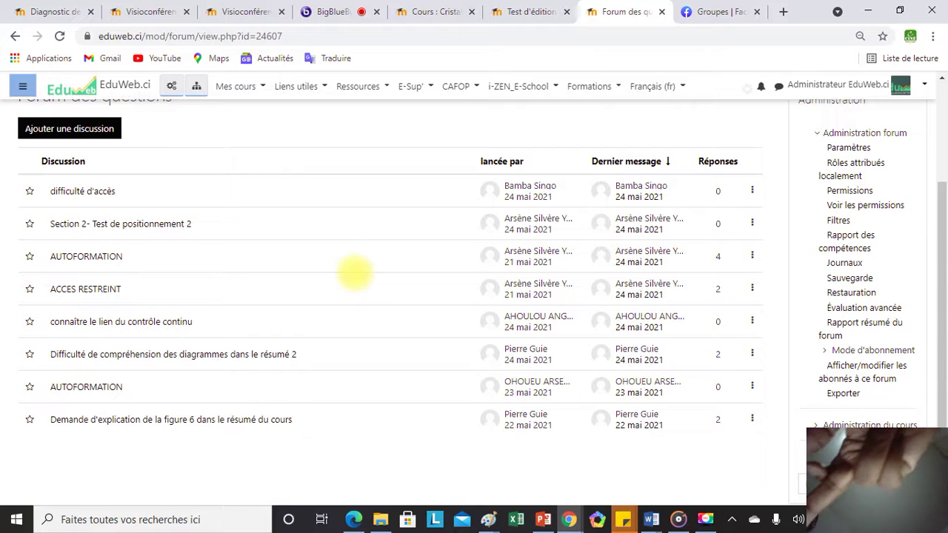
{"action": "left_click", "coordinate": [173, 354]}
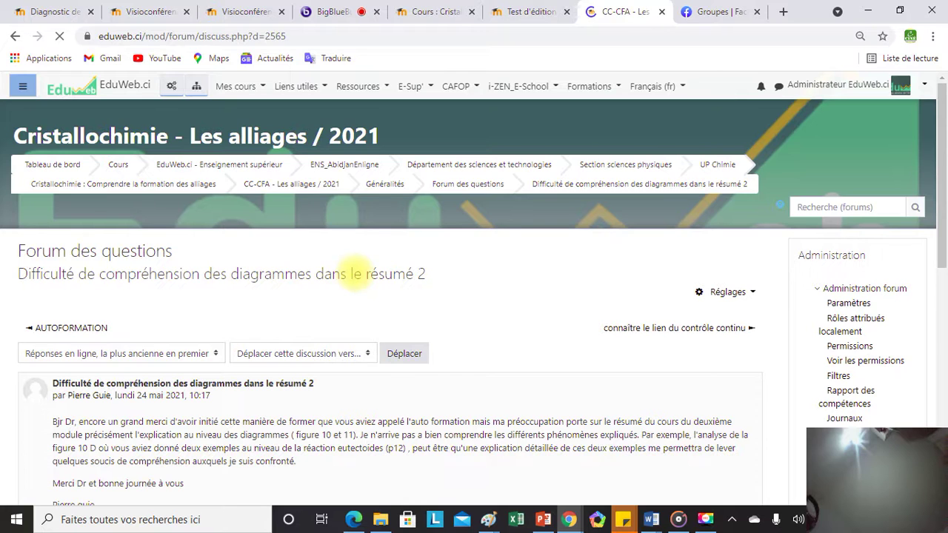
{"action": "scroll", "coordinate": [355, 274], "scroll_direction": "up", "scroll_amount": 3}
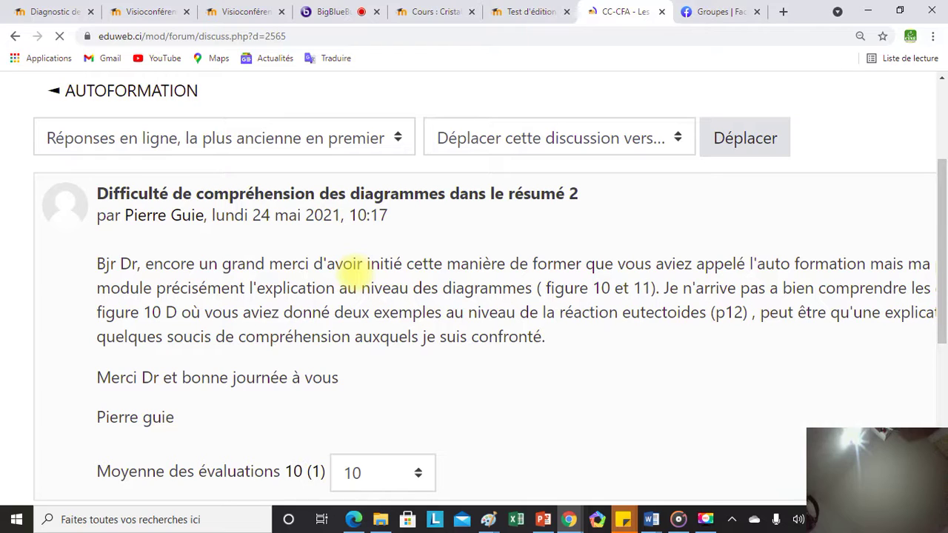
{"action": "scroll", "coordinate": [353, 264], "scroll_direction": "right", "scroll_amount": 4}
{"action": "scroll", "coordinate": [349, 271], "scroll_direction": "left", "scroll_amount": 4}
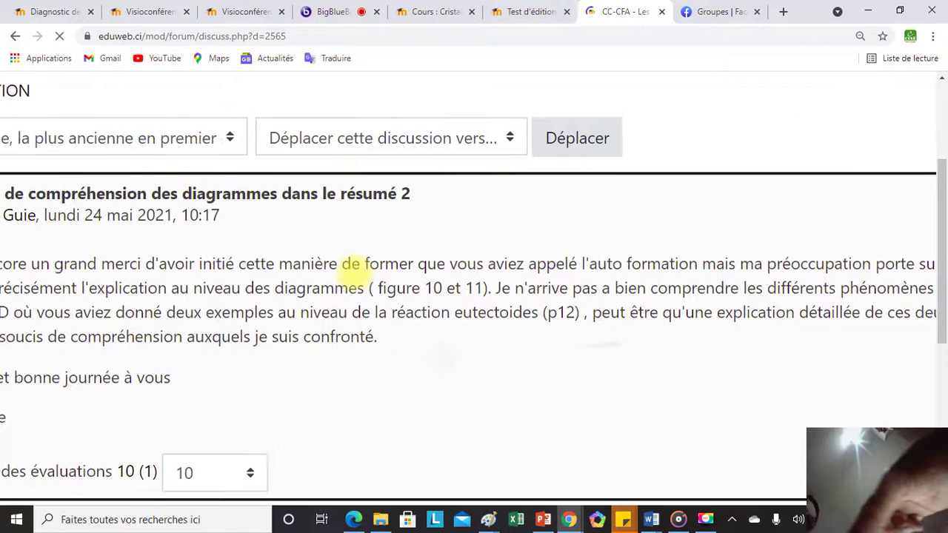
{"action": "left_click", "coordinate": [348, 273]}
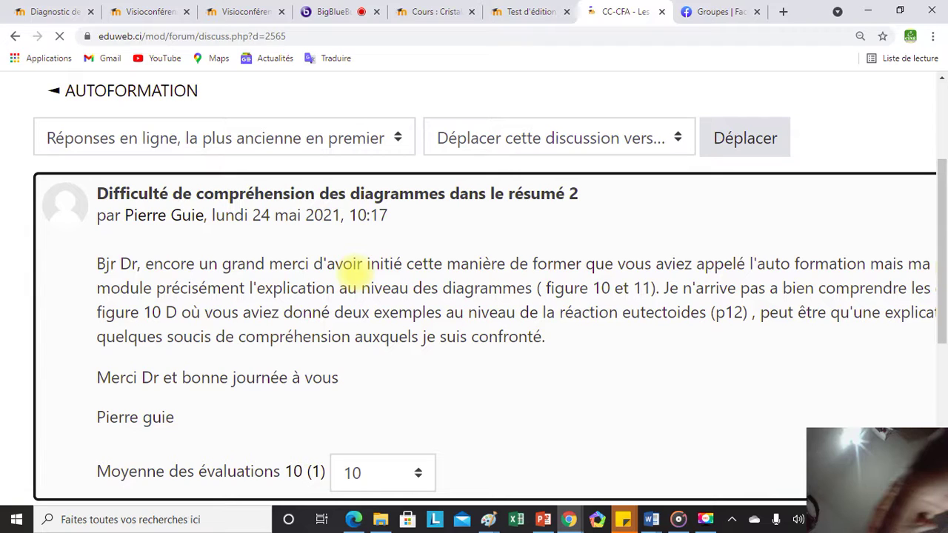
Step: Examine the rating options offered for the discussion's opening post and look at the reply below it
{"action": "scroll", "coordinate": [348, 272], "scroll_direction": "down", "scroll_amount": 2}
{"action": "left_click", "coordinate": [355, 316]}
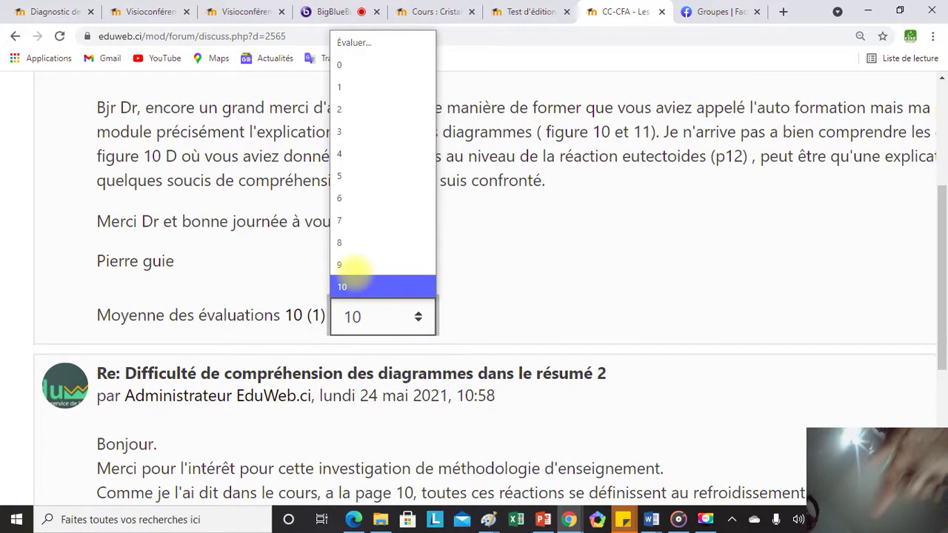
{"action": "left_click", "coordinate": [354, 271]}
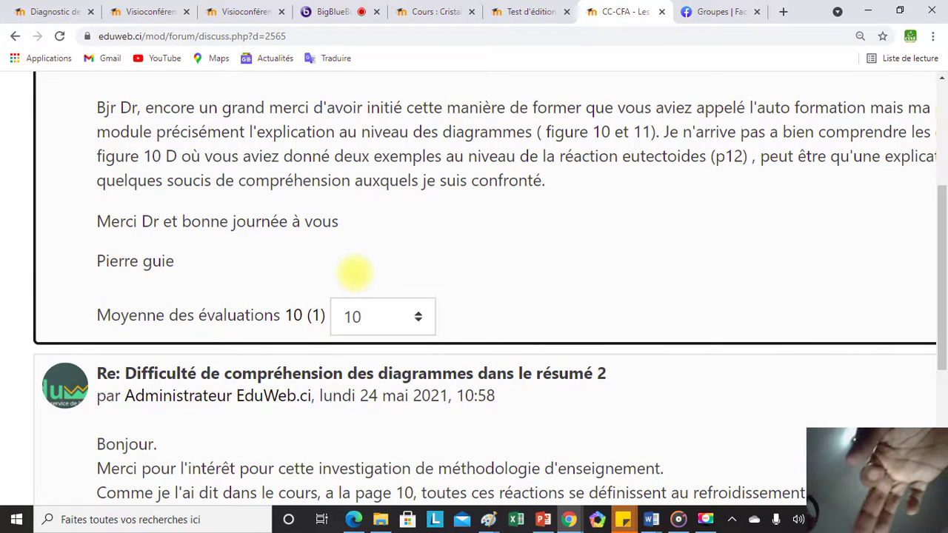
{"action": "scroll", "coordinate": [353, 271], "scroll_direction": "down", "scroll_amount": 1}
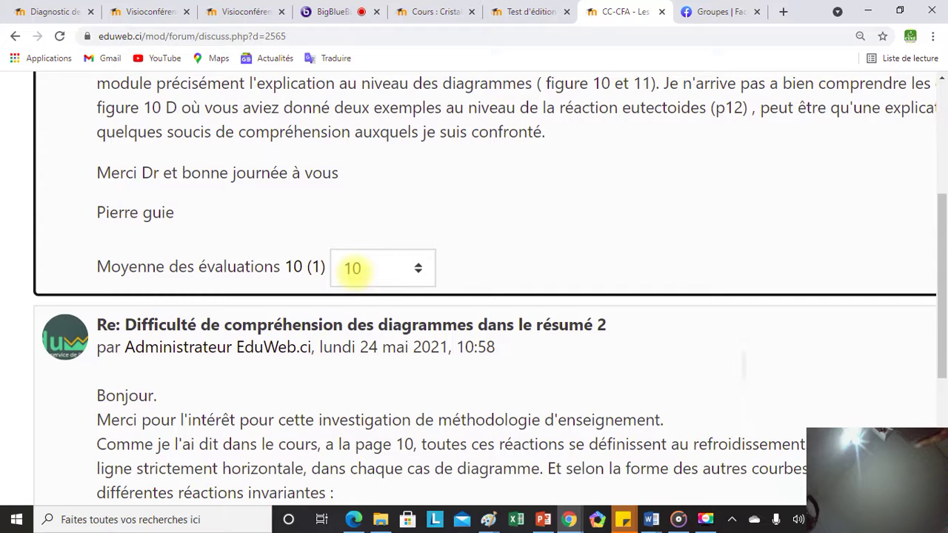
Step: Read the replies of 24 mai 2021 at 10:58 and 12:06 in the discussion, including their rating areas
{"action": "scroll", "coordinate": [352, 268], "scroll_direction": "down", "scroll_amount": 3}
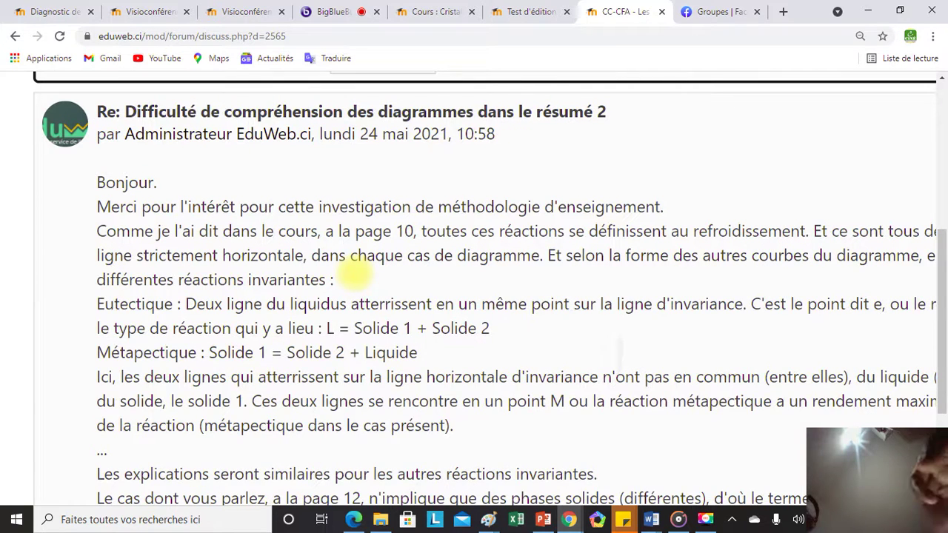
{"action": "scroll", "coordinate": [359, 274], "scroll_direction": "down", "scroll_amount": 1}
{"action": "scroll", "coordinate": [354, 278], "scroll_direction": "up", "scroll_amount": 1}
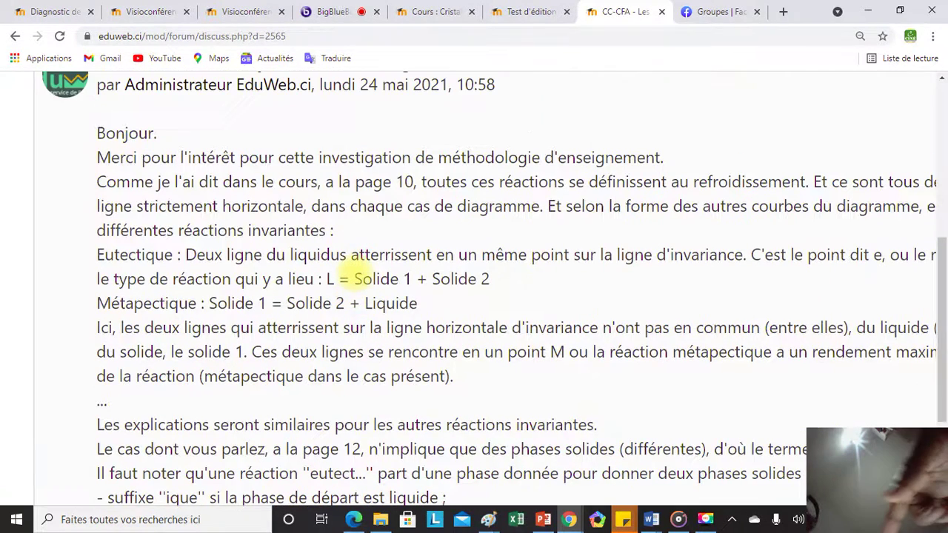
{"action": "scroll", "coordinate": [348, 279], "scroll_direction": "down", "scroll_amount": 3}
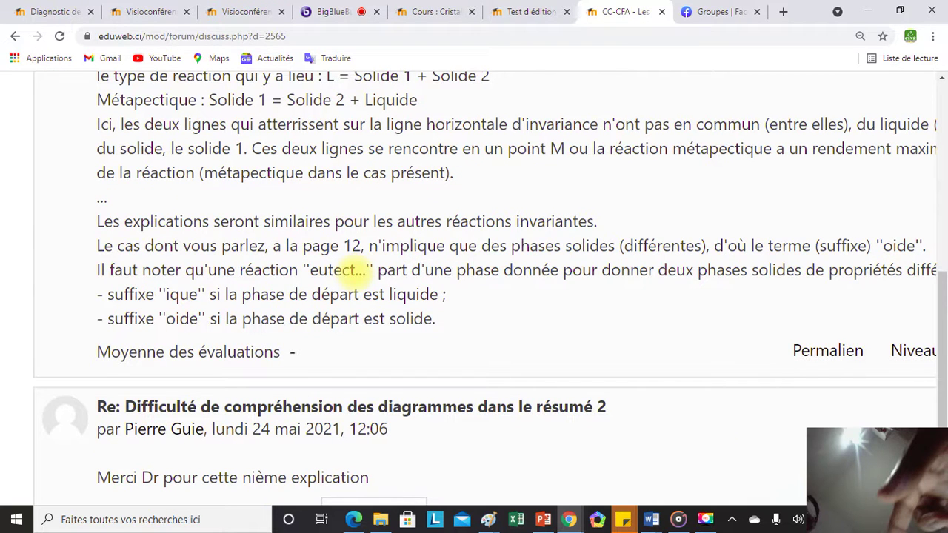
{"action": "scroll", "coordinate": [352, 269], "scroll_direction": "down", "scroll_amount": 2}
{"action": "scroll", "coordinate": [360, 268], "scroll_direction": "down", "scroll_amount": 1}
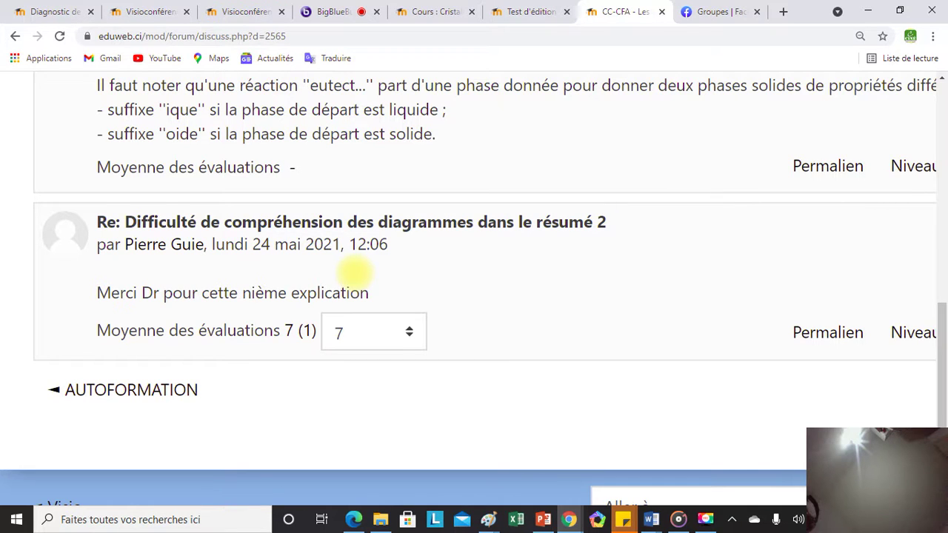
{"action": "scroll", "coordinate": [354, 274], "scroll_direction": "up", "scroll_amount": 4}
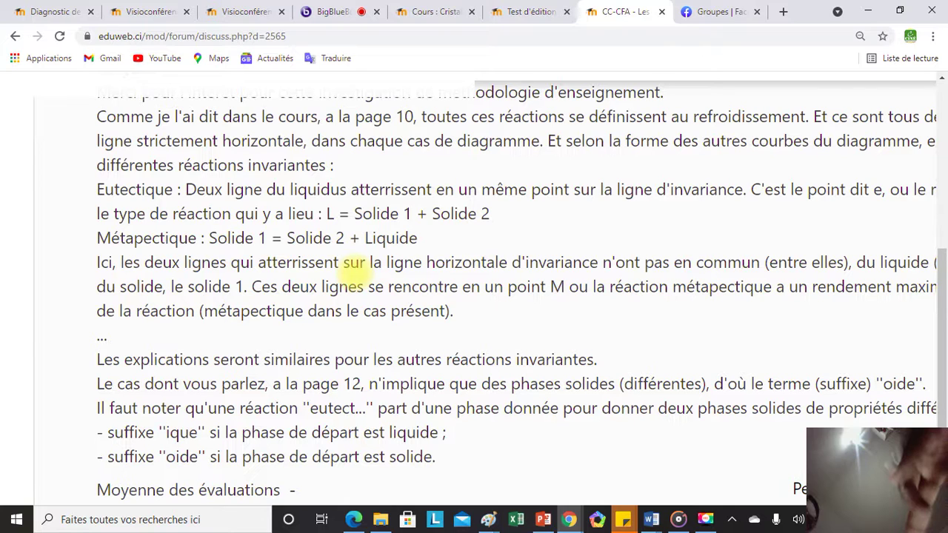
Step: Return to the CC-CFA - Les alliages / 2021 course and open the "difficulté d'accès" discussion in Forum des questions to read its full post
{"action": "scroll", "coordinate": [354, 266], "scroll_direction": "up", "scroll_amount": 10}
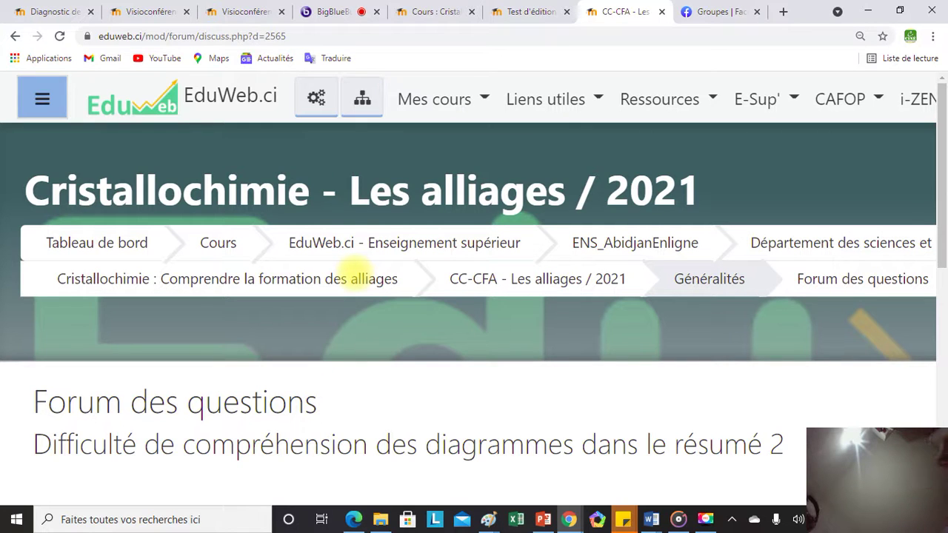
{"action": "left_click", "coordinate": [537, 279]}
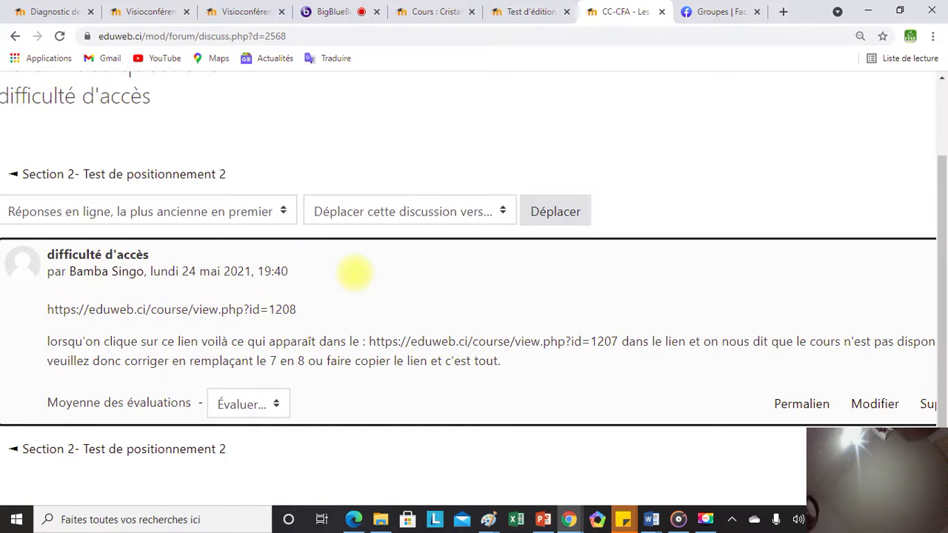
{"action": "scroll", "coordinate": [355, 273], "scroll_direction": "left", "scroll_amount": 1}
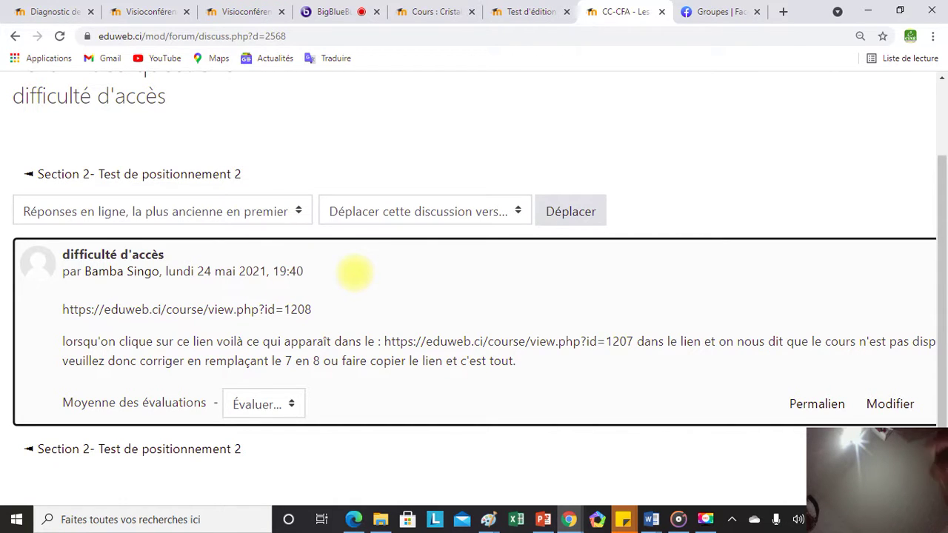
{"action": "scroll", "coordinate": [355, 274], "scroll_direction": "right", "scroll_amount": 2}
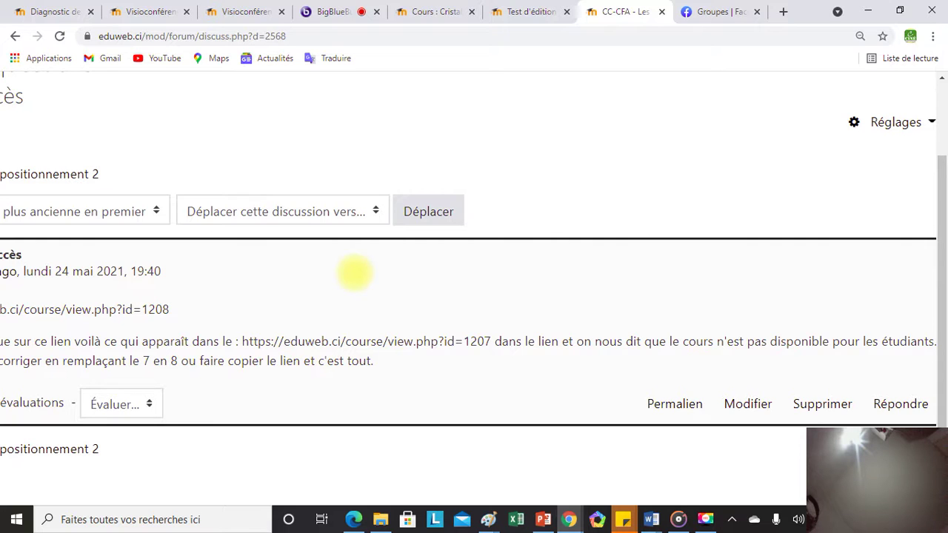
{"action": "scroll", "coordinate": [354, 273], "scroll_direction": "left", "scroll_amount": 2}
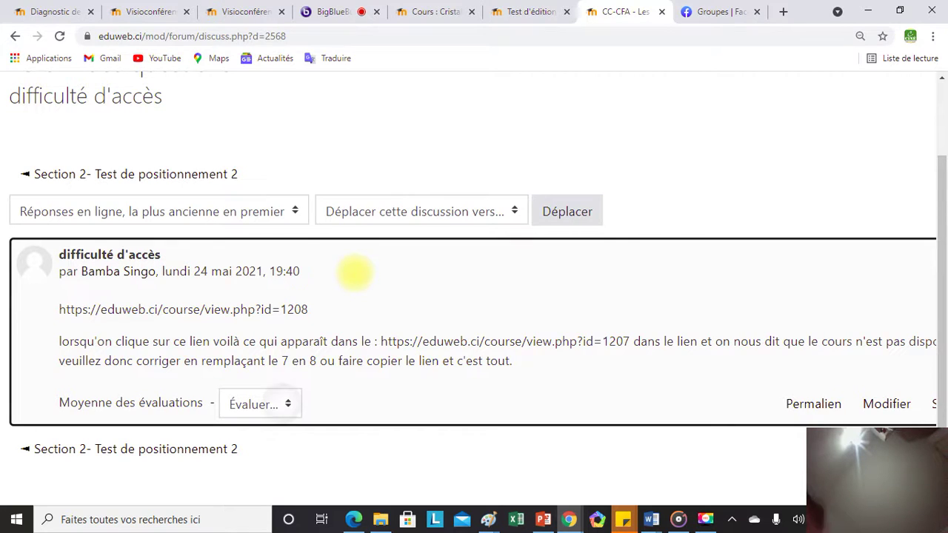
Step: Rate the opening post of the "difficulté d'accès" discussion 9
{"action": "left_click", "coordinate": [260, 403]}
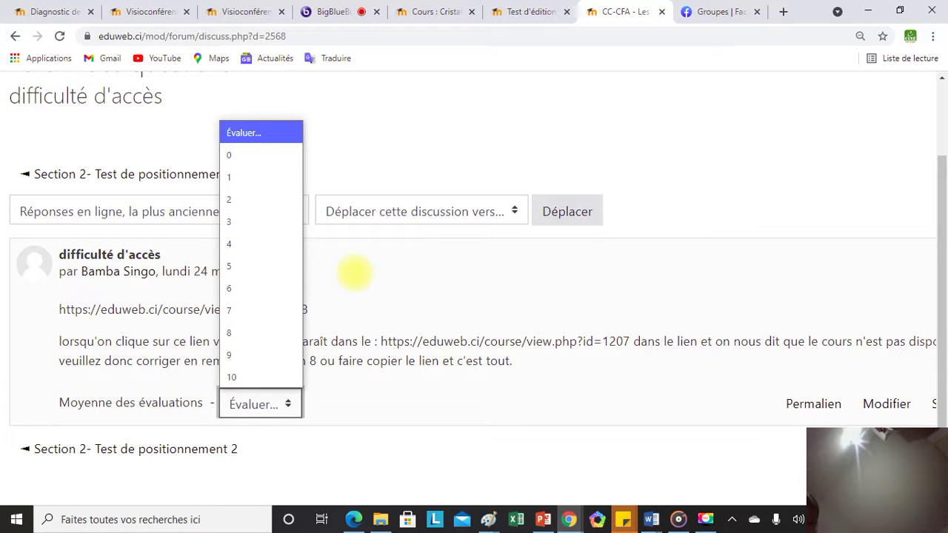
{"action": "key", "text": "9"}
{"action": "key", "text": "Return"}
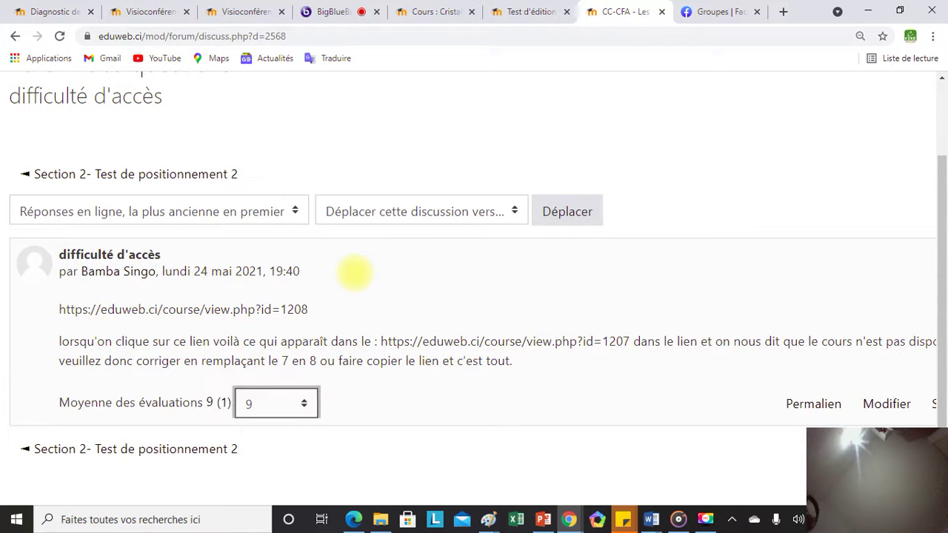
Step: Draft the reply "Merci pour la remarque. Toute fois, veuillez bien preciser le lieu car je comprends mal a la lecture de votre phrase."
{"action": "scroll", "coordinate": [354, 274], "scroll_direction": "down", "scroll_amount": 2}
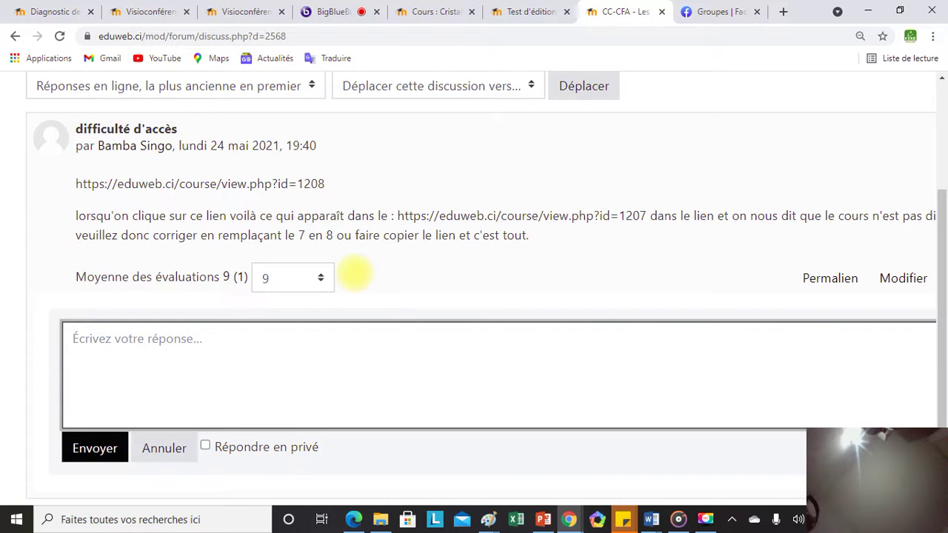
{"action": "type", "text": "Merci"}
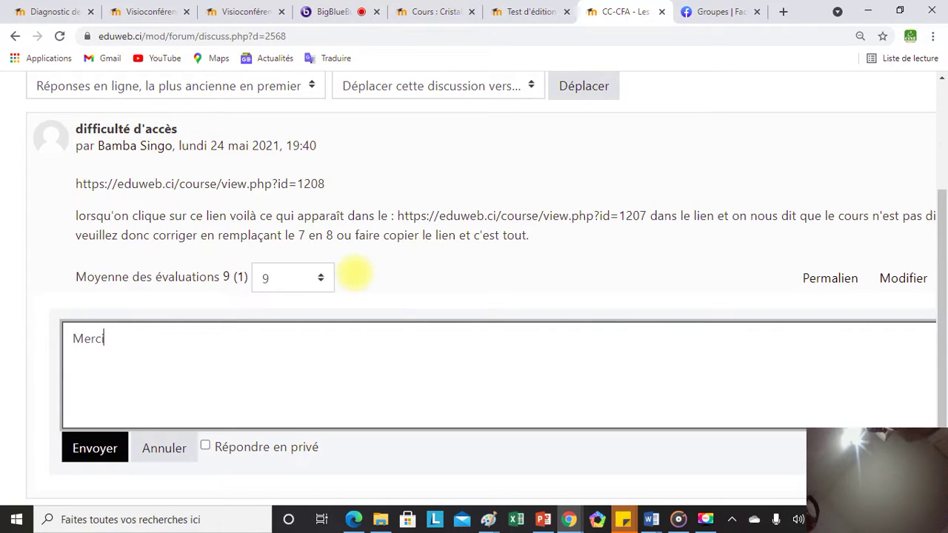
{"action": "type", "text": " pour la rema"}
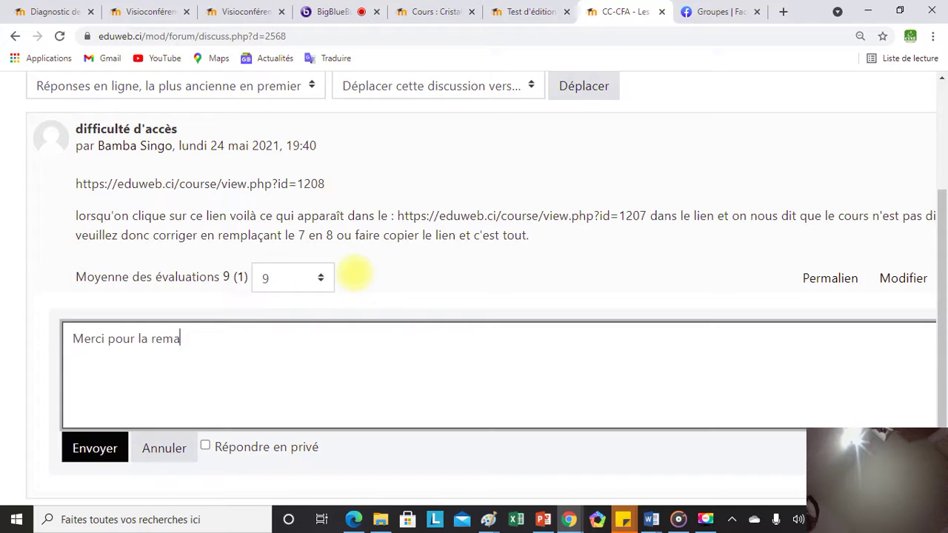
{"action": "type", "text": "rque. Toute fois,"}
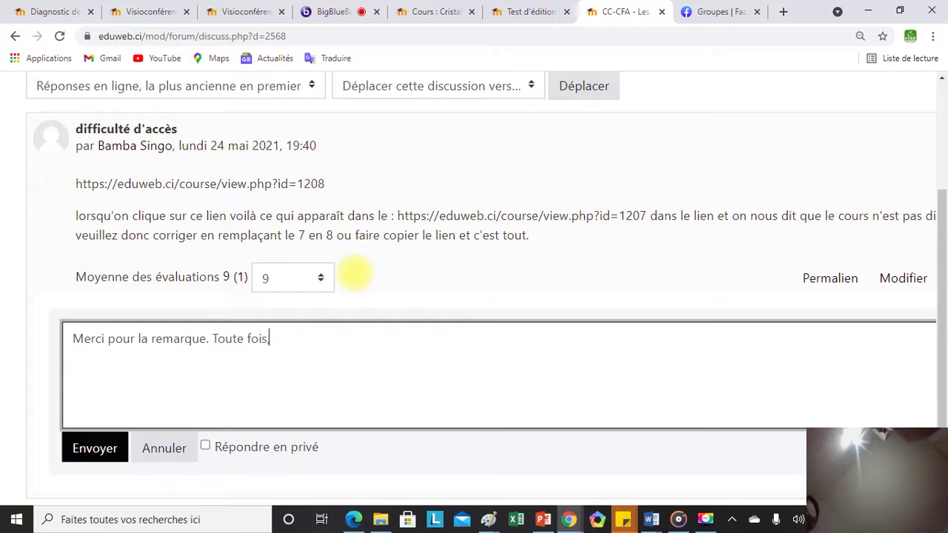
{"action": "type", "text": " veuillez bien"}
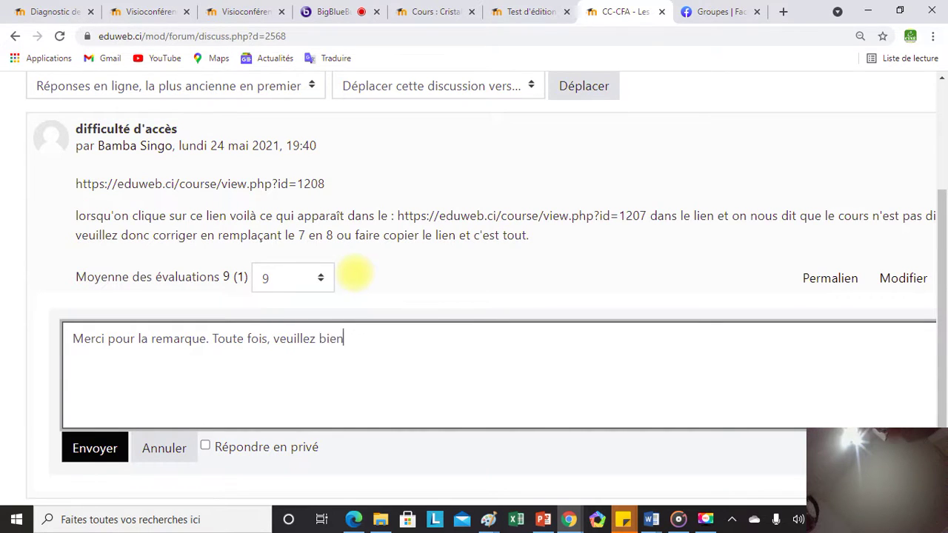
{"action": "type", "text": " pre"}
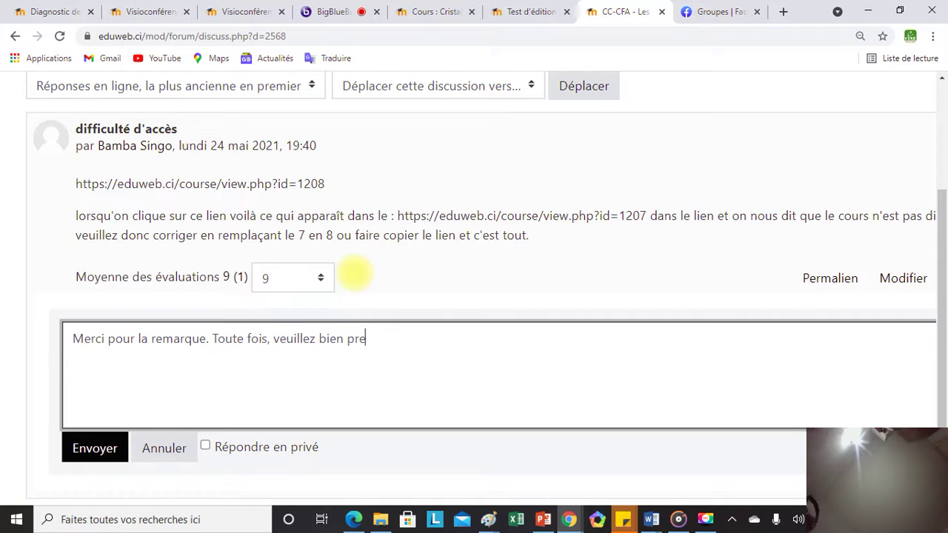
{"action": "type", "text": "ciser le lie"}
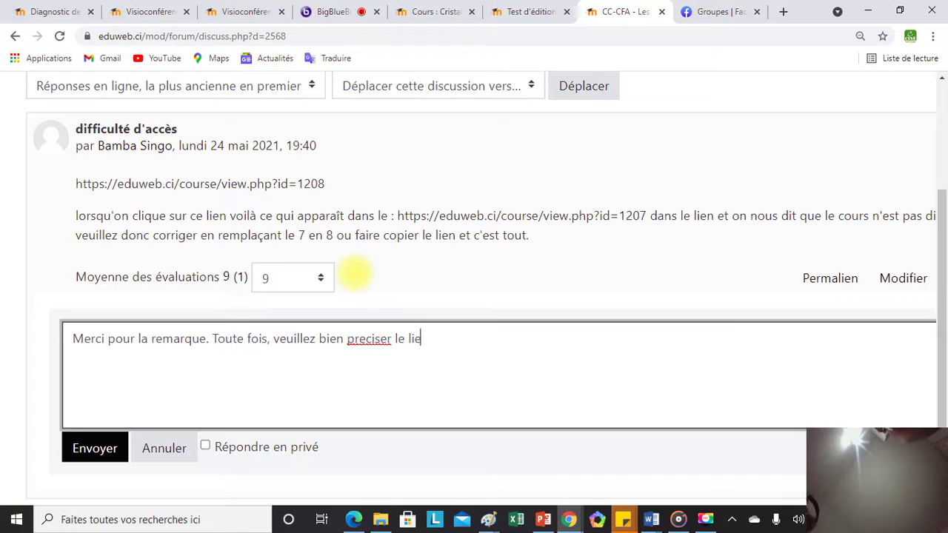
{"action": "type", "text": "u car je comp"}
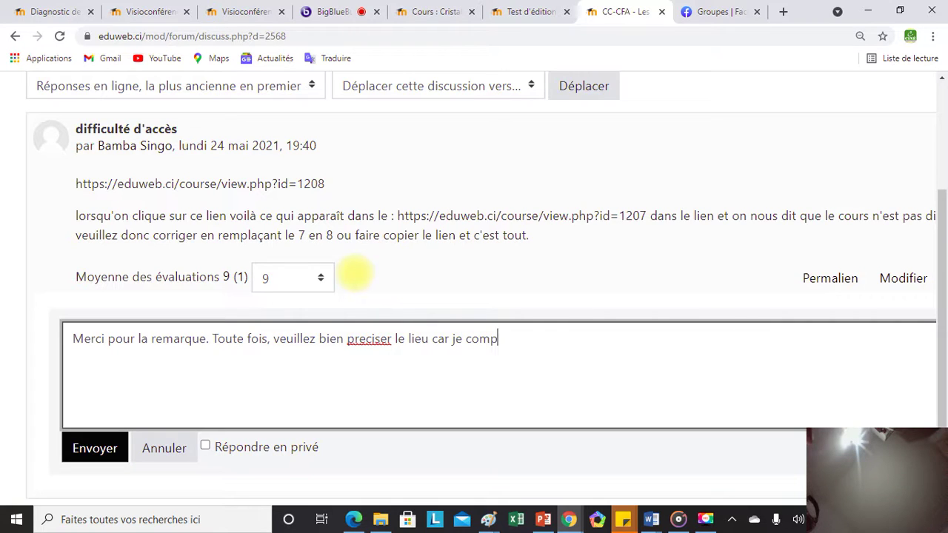
{"action": "type", "text": "rends mal a"}
{"action": "type", "text": "lect"}
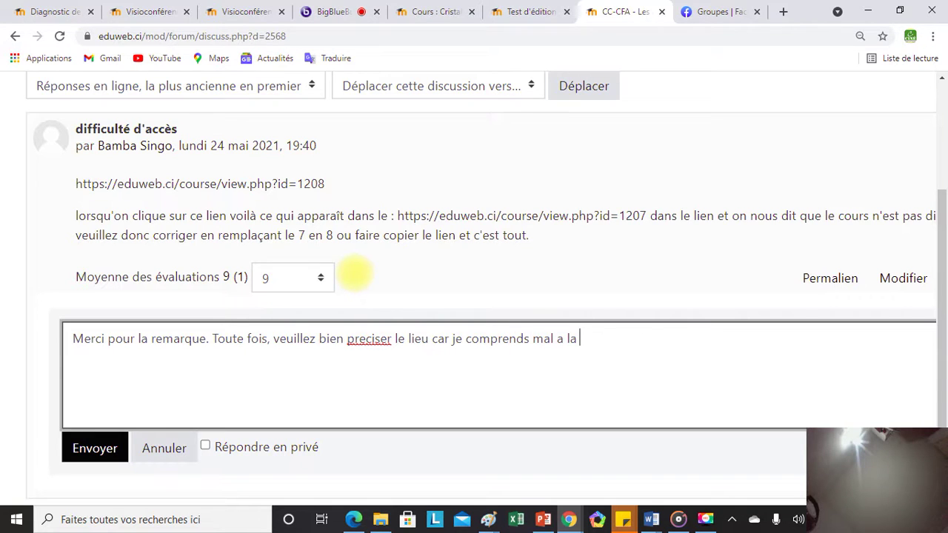
{"action": "type", "text": "uree"}
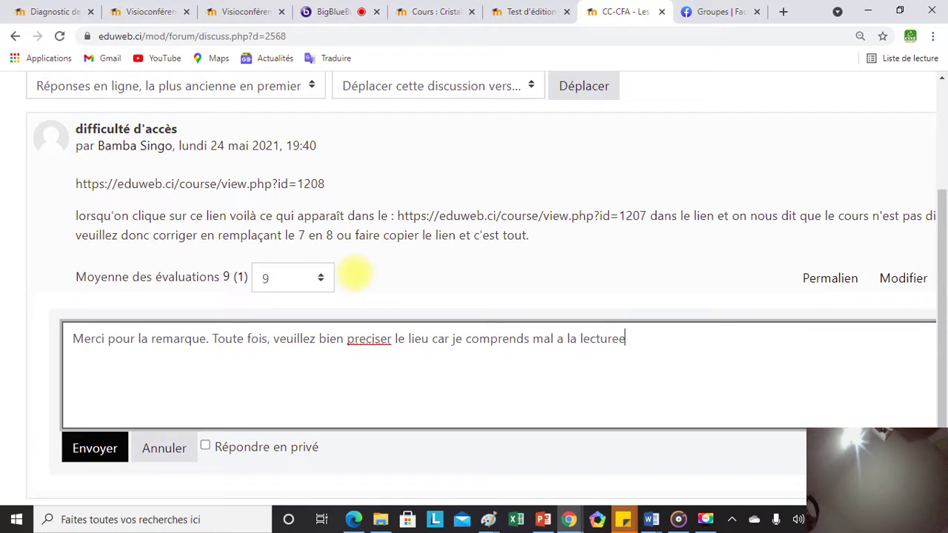
{"action": "key", "text": "BackSpace"}
{"action": "type", "text": "de votre phr"}
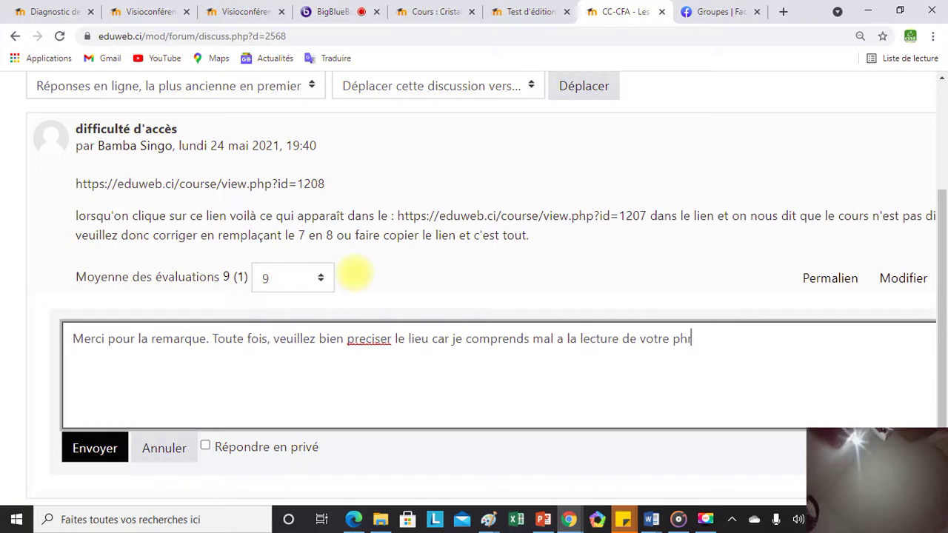
{"action": "type", "text": "ase"}
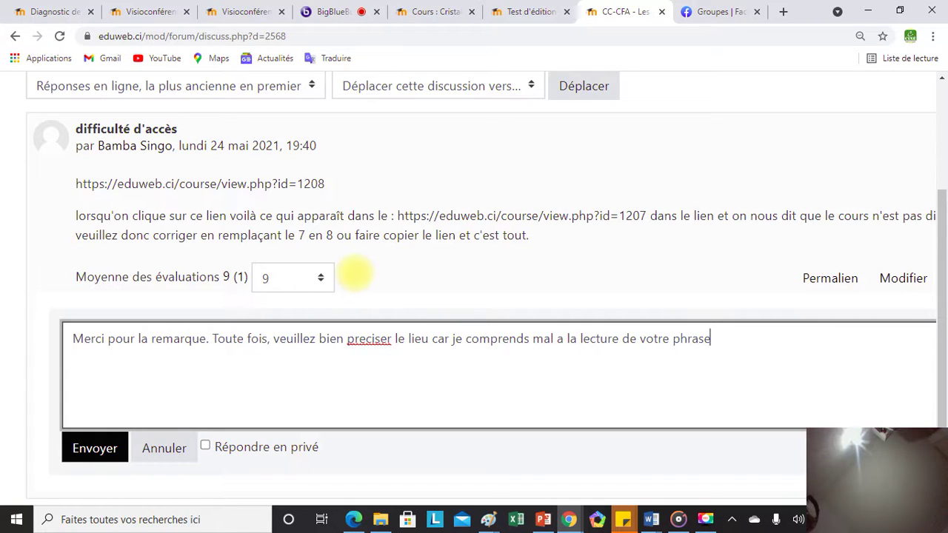
{"action": "type", "text": "."}
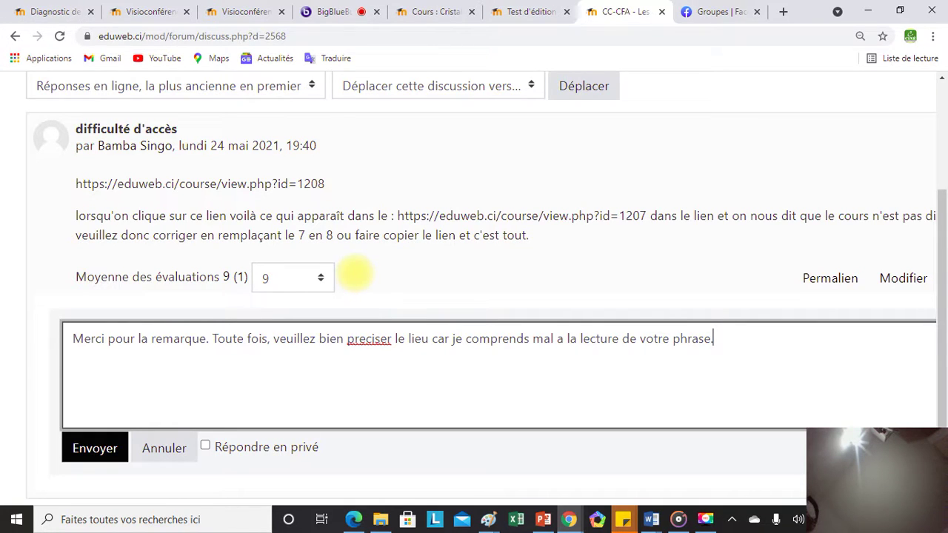
Step: Correct the misspelled word "preciser" to the suggested "préciser" in the reply draft
{"action": "right_click", "coordinate": [381, 342]}
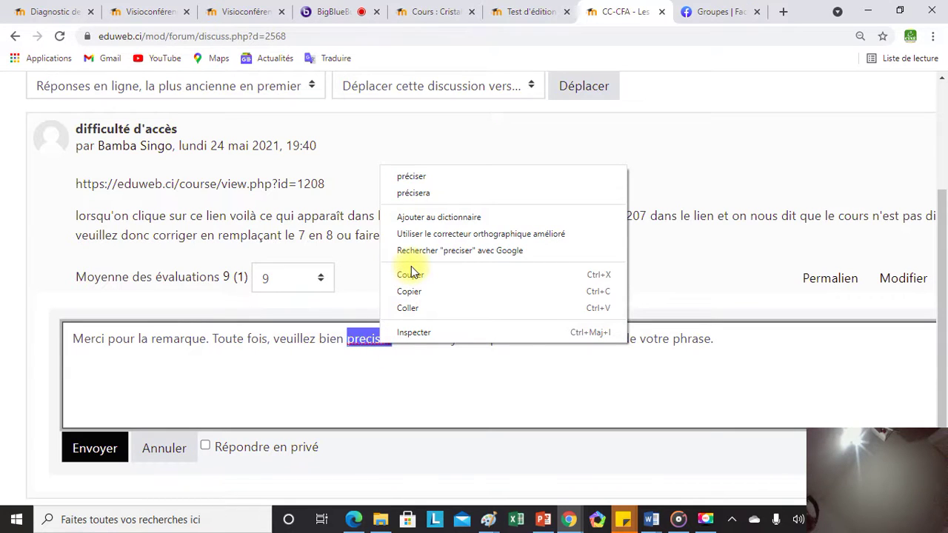
{"action": "left_click", "coordinate": [412, 177]}
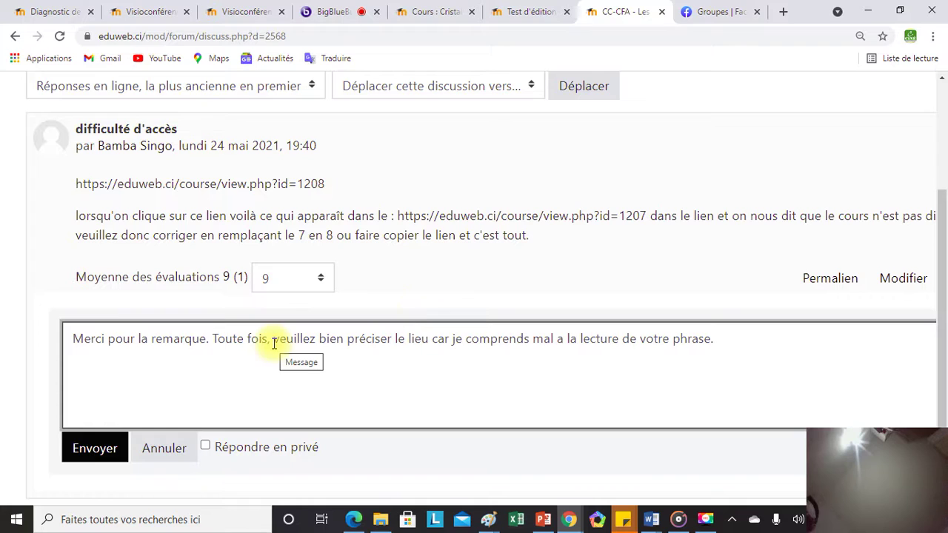
{"action": "left_click", "coordinate": [193, 345]}
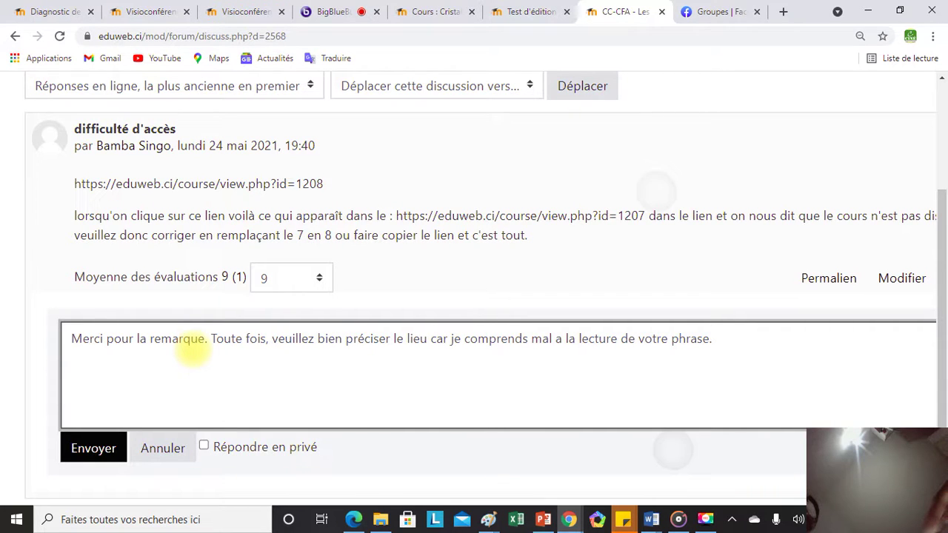
Step: Review the reply form's send and private-reply options, and post the drafted reply publicly to the "difficulté d'accès" discussion
{"action": "key", "text": "ctrl+minus"}
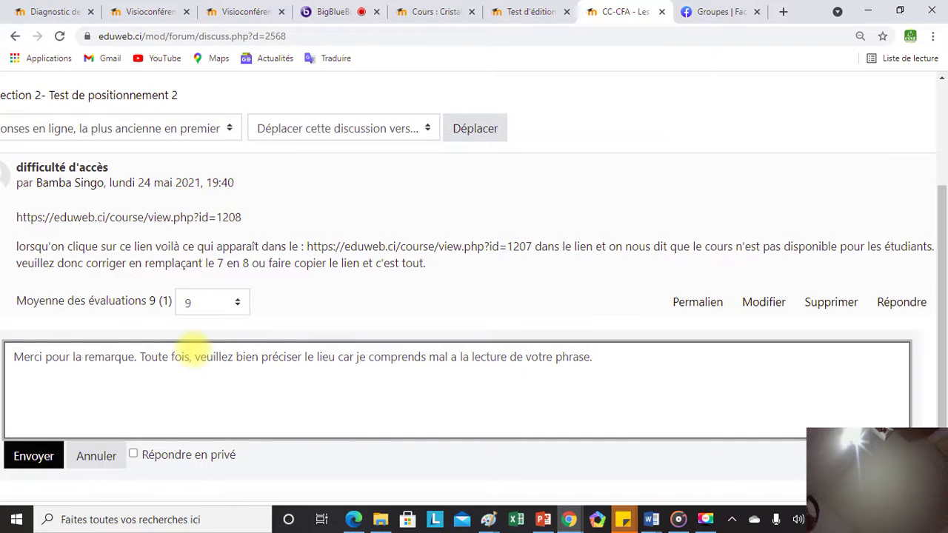
{"action": "scroll", "coordinate": [191, 348], "scroll_direction": "down", "scroll_amount": 1}
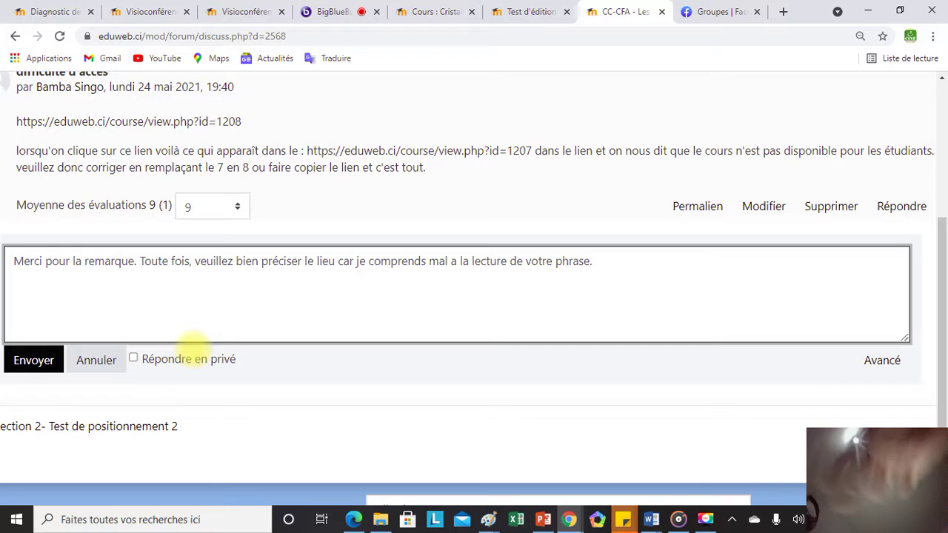
{"action": "key", "text": "ctrl+plus"}
{"action": "key", "text": "ctrl+plus"}
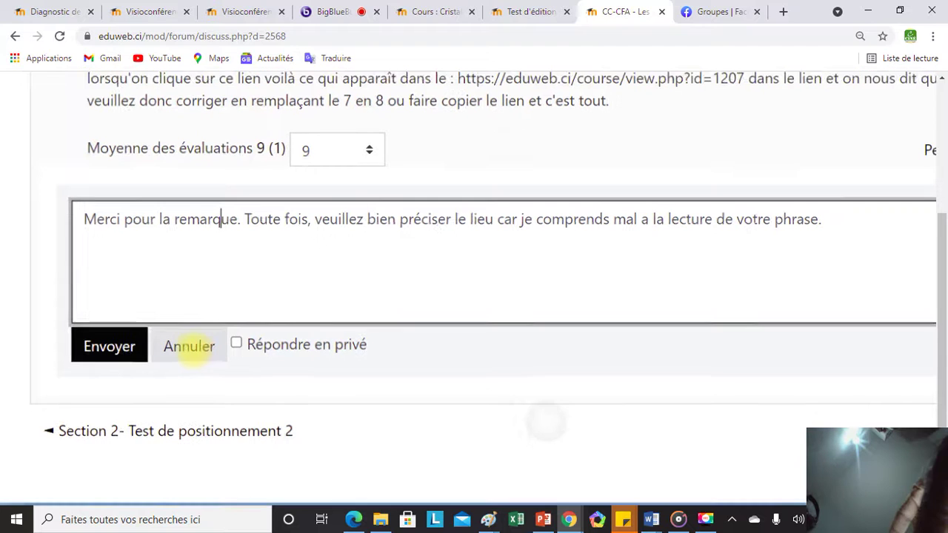
{"action": "key", "text": "ctrl+minus"}
{"action": "key", "text": "ctrl+minus"}
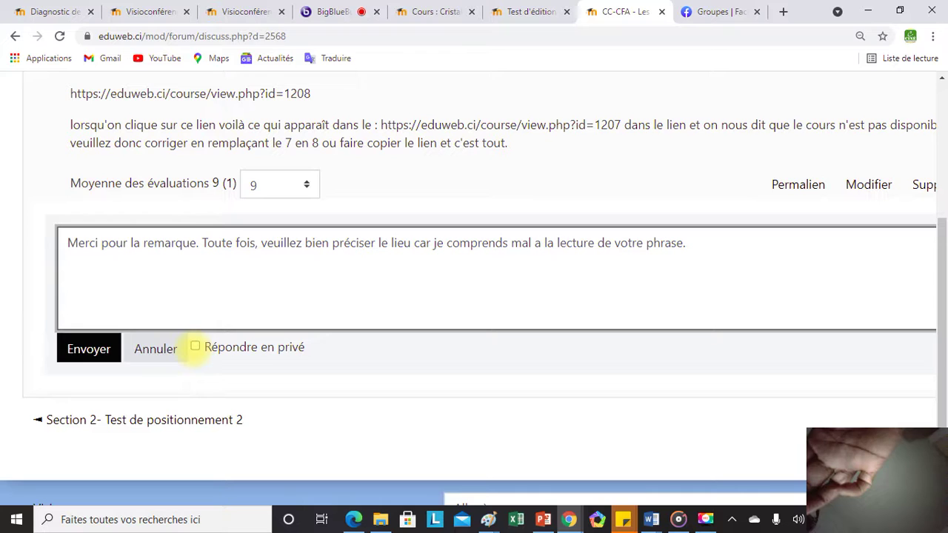
{"action": "key", "text": "ctrl+Return"}
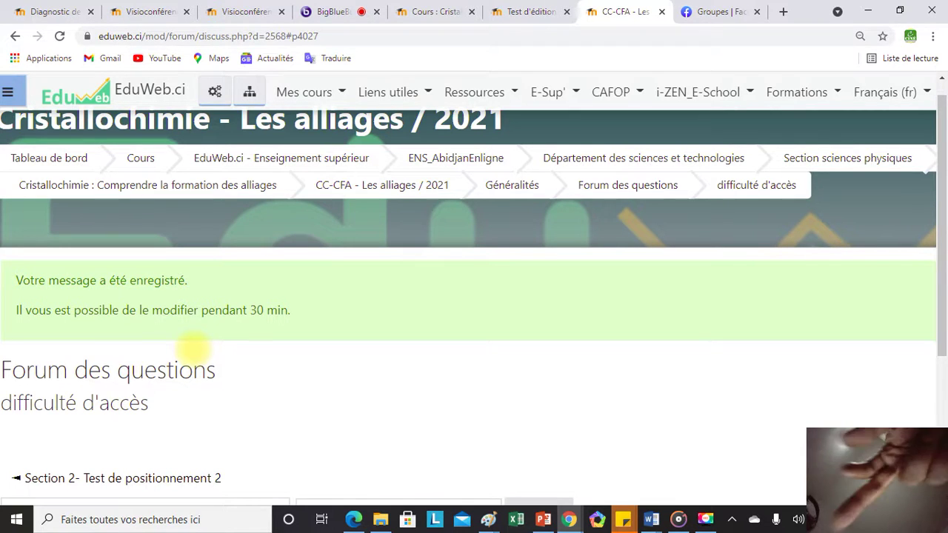
{"action": "scroll", "coordinate": [192, 344], "scroll_direction": "left", "scroll_amount": 1}
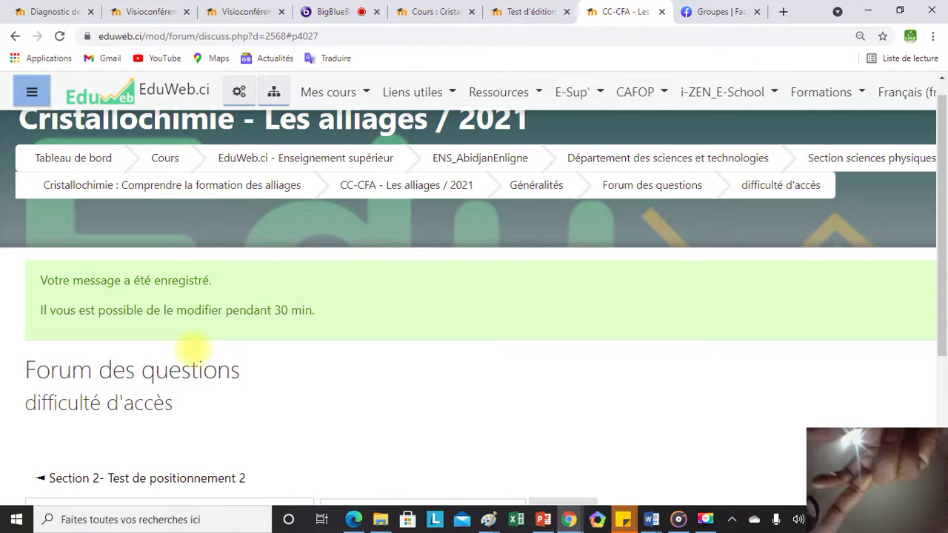
{"action": "scroll", "coordinate": [193, 347], "scroll_direction": "down", "scroll_amount": 1}
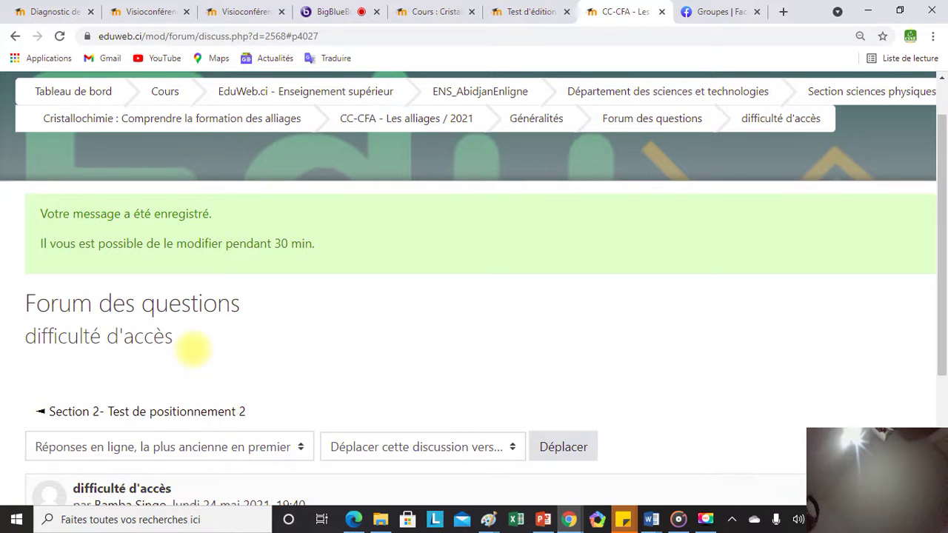
Step: Review the posted reply beneath the opening post of the "difficulté d'accès" discussion, including its rating and action options
{"action": "scroll", "coordinate": [193, 348], "scroll_direction": "down", "scroll_amount": 5}
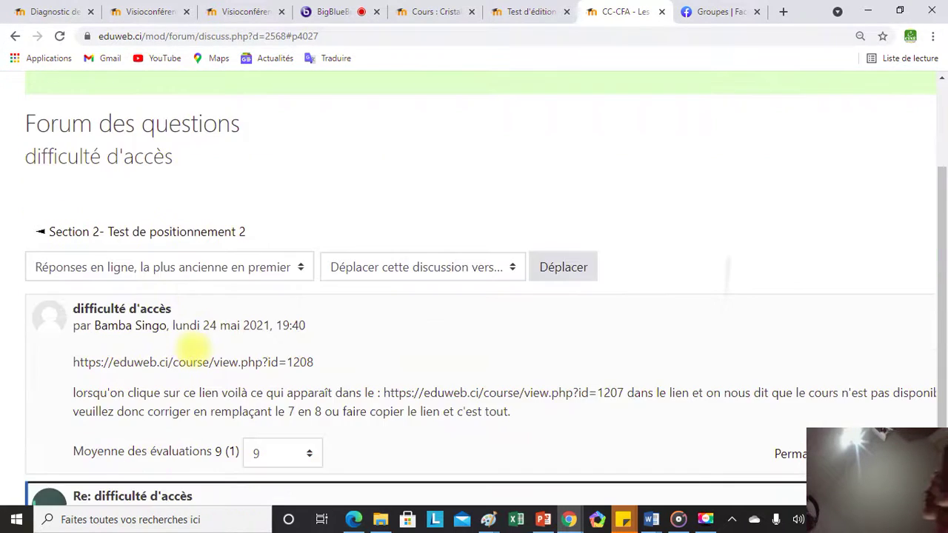
{"action": "scroll", "coordinate": [193, 350], "scroll_direction": "down", "scroll_amount": 3}
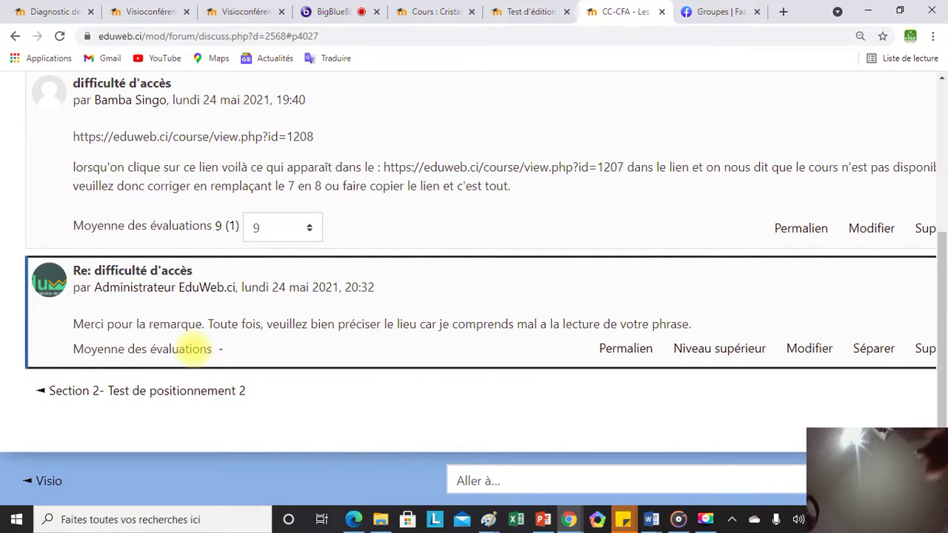
{"action": "scroll", "coordinate": [191, 354], "scroll_direction": "right", "scroll_amount": 1}
{"action": "scroll", "coordinate": [190, 354], "scroll_direction": "up", "scroll_amount": 1}
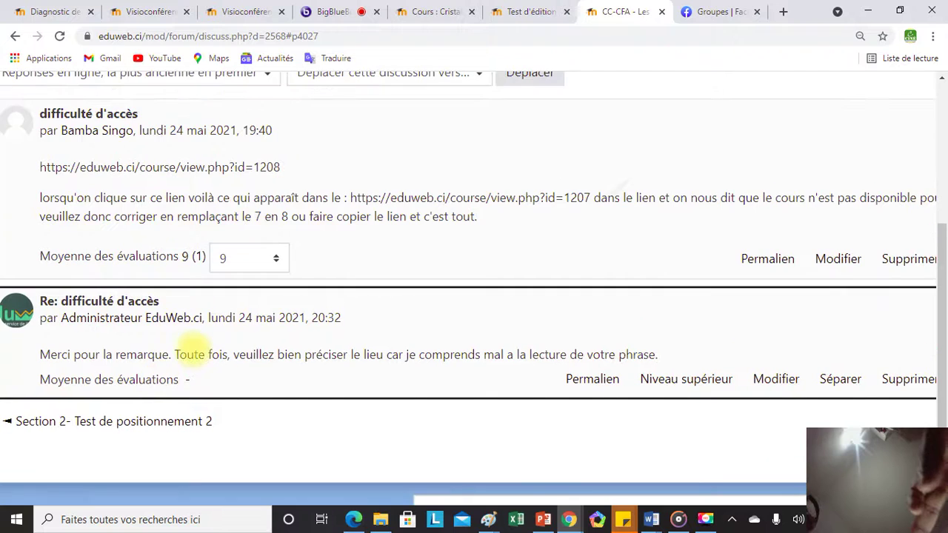
{"action": "scroll", "coordinate": [190, 354], "scroll_direction": "right", "scroll_amount": 5}
{"action": "scroll", "coordinate": [189, 354], "scroll_direction": "up", "scroll_amount": 1}
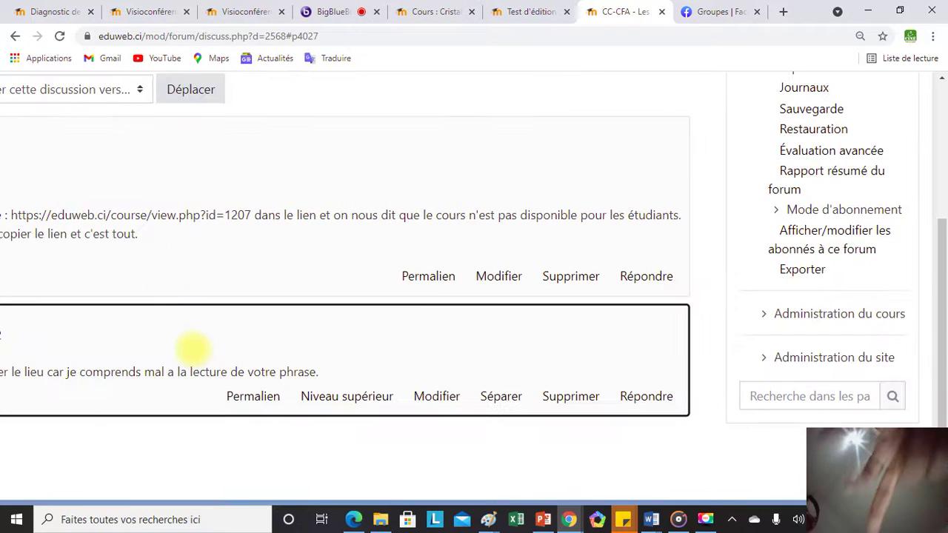
{"action": "scroll", "coordinate": [192, 346], "scroll_direction": "left", "scroll_amount": 3}
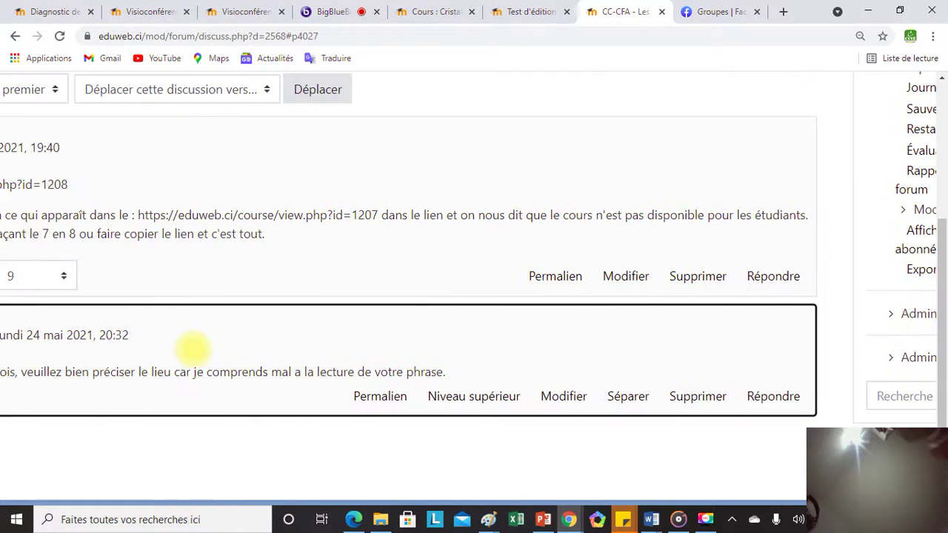
{"action": "scroll", "coordinate": [191, 352], "scroll_direction": "left", "scroll_amount": 2}
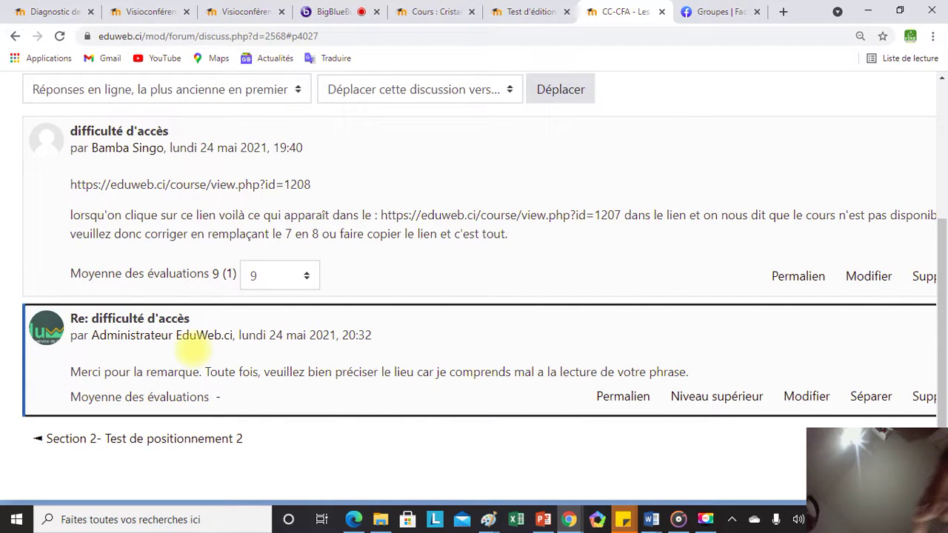
{"action": "scroll", "coordinate": [191, 352], "scroll_direction": "down", "scroll_amount": 3}
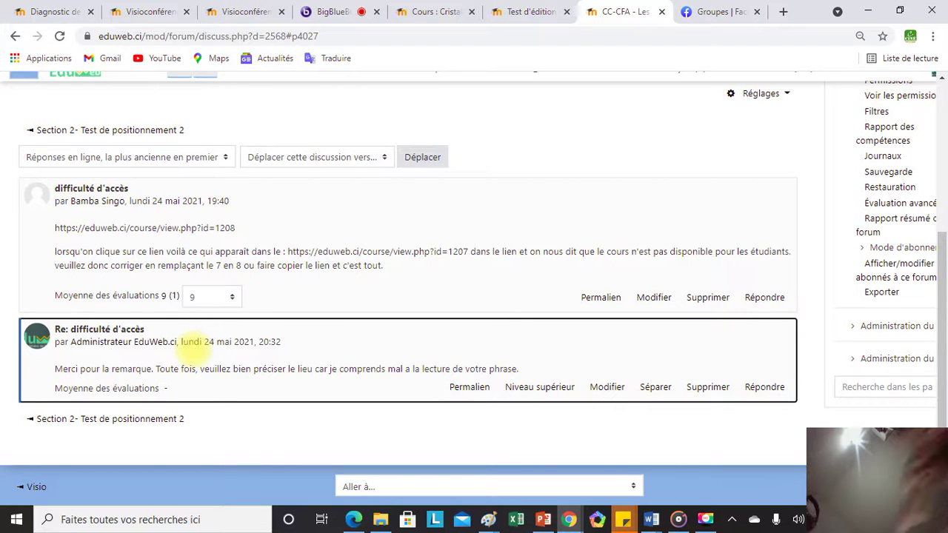
{"action": "scroll", "coordinate": [191, 348], "scroll_direction": "up", "scroll_amount": 4}
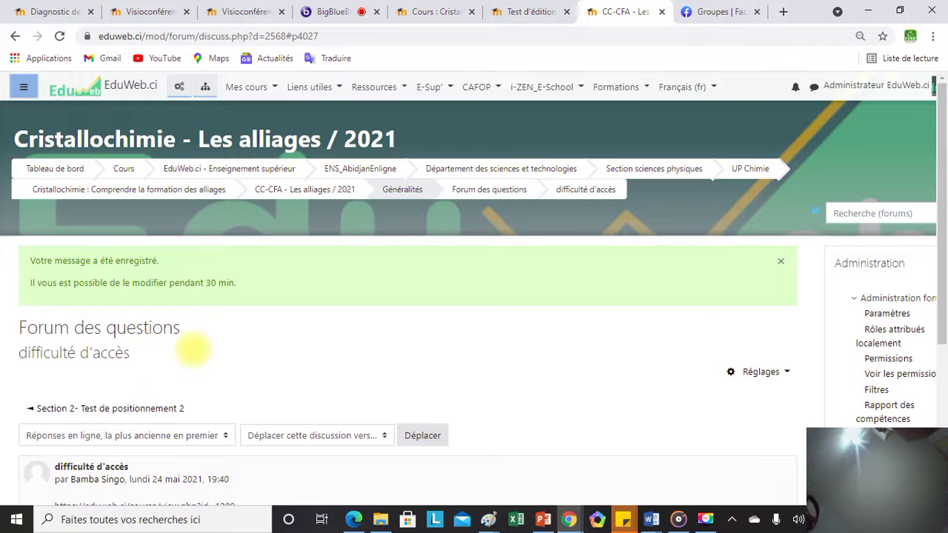
Step: Return to the Cristallochimie - Les alliages / 2021 course page and examine the activities and access restrictions of Sections 1 to 3
{"action": "key", "text": "alt+Left"}
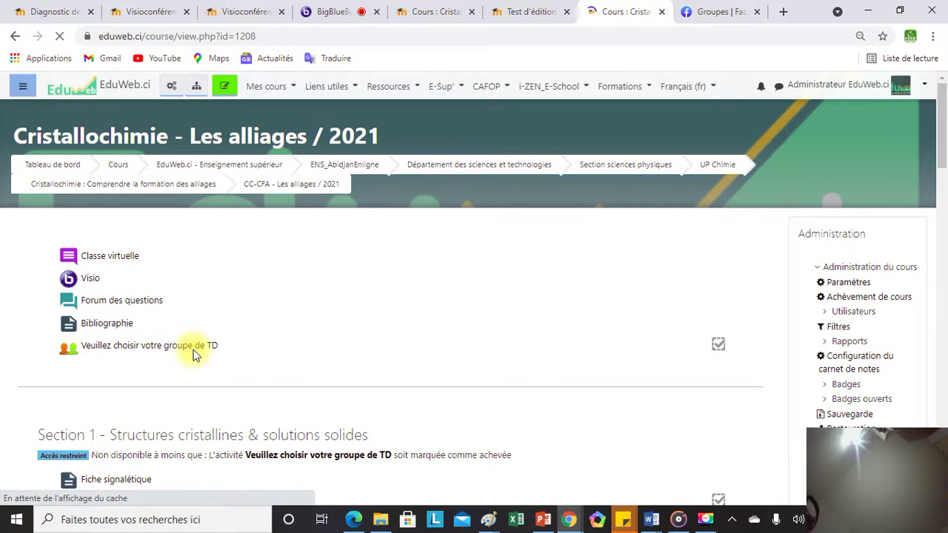
{"action": "scroll", "coordinate": [194, 356], "scroll_direction": "down", "scroll_amount": 3}
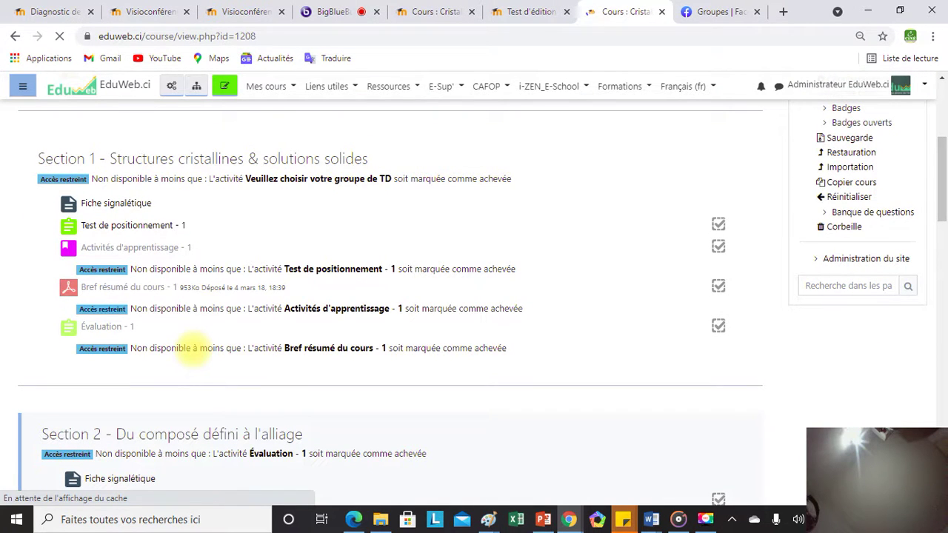
{"action": "scroll", "coordinate": [193, 354], "scroll_direction": "down", "scroll_amount": 1}
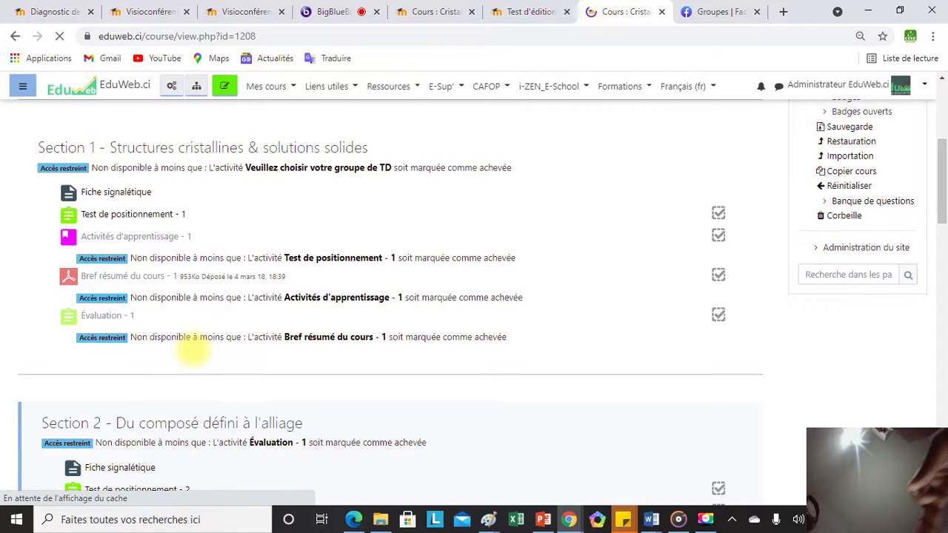
{"action": "scroll", "coordinate": [193, 354], "scroll_direction": "down", "scroll_amount": 2}
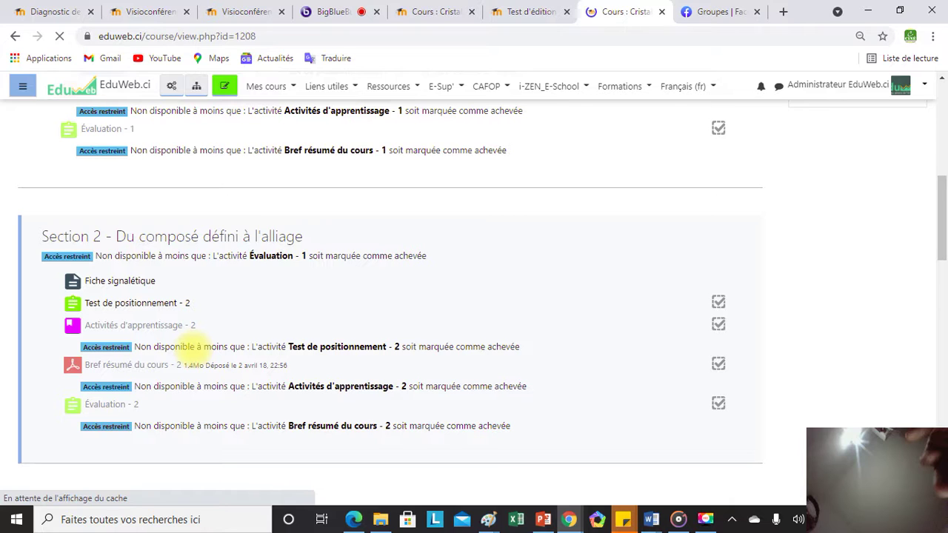
{"action": "scroll", "coordinate": [194, 348], "scroll_direction": "down", "scroll_amount": 4}
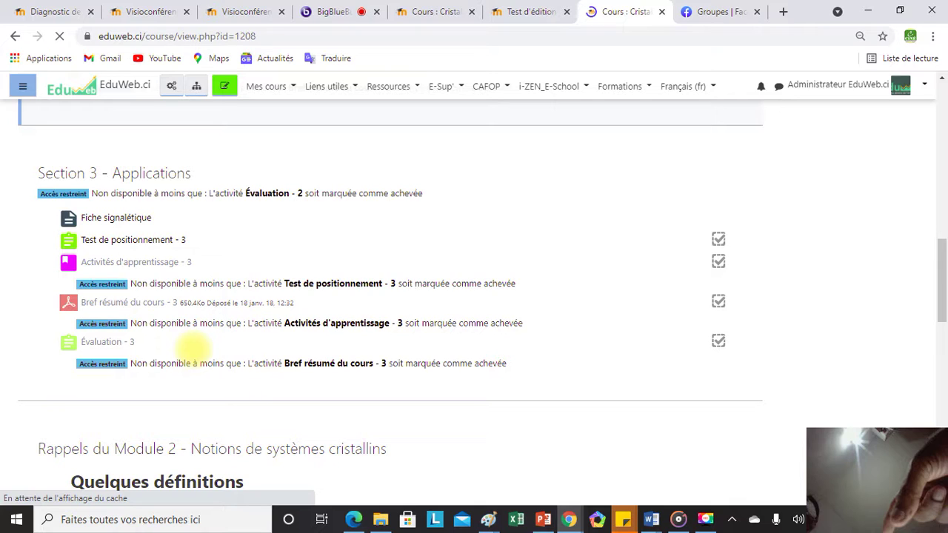
{"action": "scroll", "coordinate": [194, 346], "scroll_direction": "down", "scroll_amount": 4}
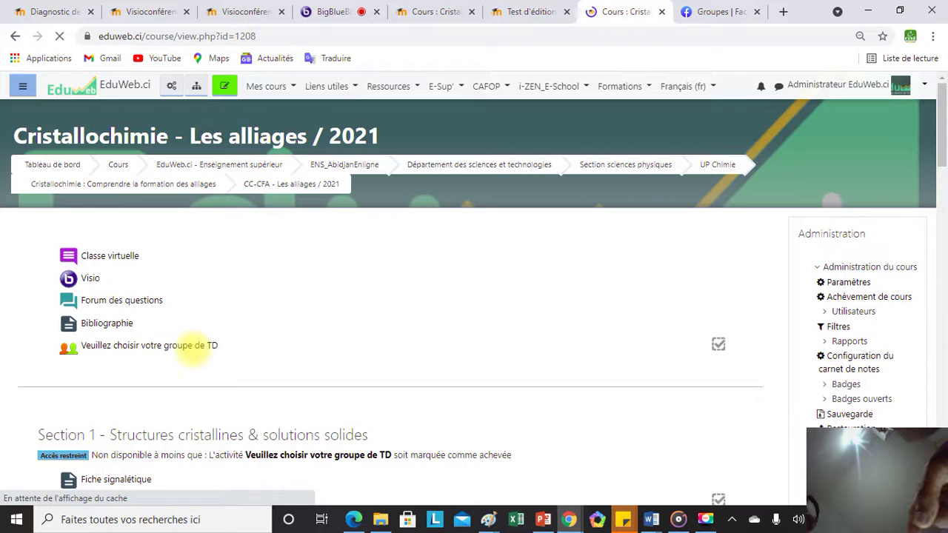
{"action": "scroll", "coordinate": [193, 348], "scroll_direction": "down", "scroll_amount": 1}
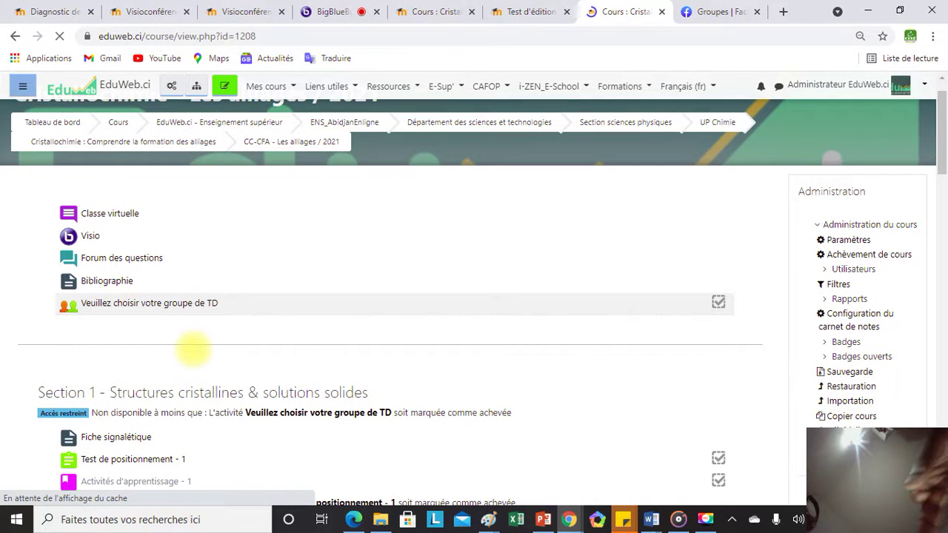
{"action": "scroll", "coordinate": [192, 348], "scroll_direction": "down", "scroll_amount": 10}
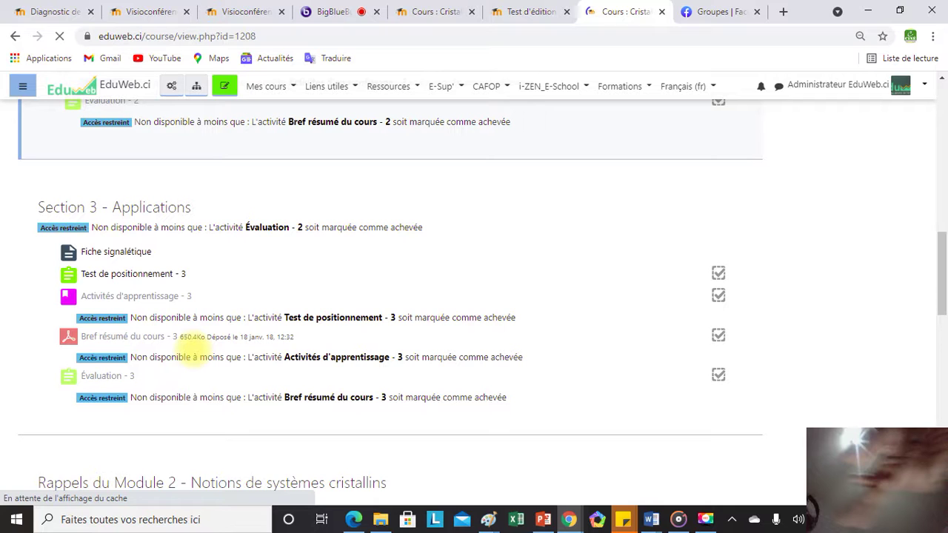
{"action": "scroll", "coordinate": [193, 351], "scroll_direction": "up", "scroll_amount": 3}
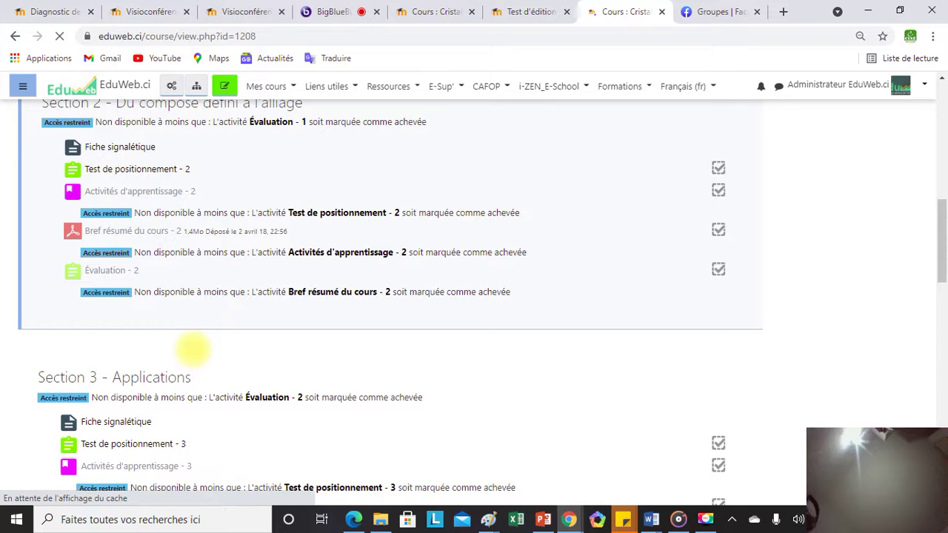
{"action": "scroll", "coordinate": [772, 152], "scroll_direction": "up", "scroll_amount": 5}
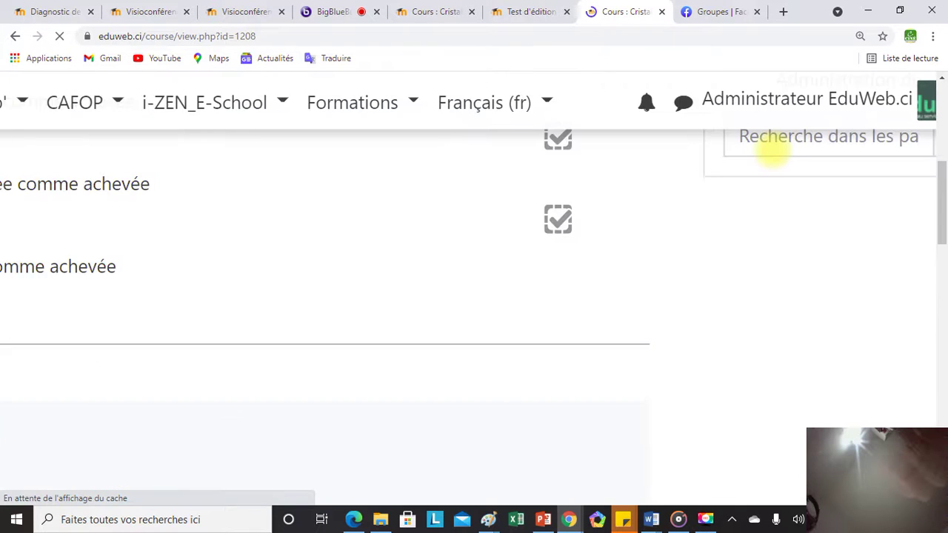
Step: Bring the enlarged course page back to the browser's default zoom level
{"action": "scroll", "coordinate": [772, 152], "scroll_direction": "up", "scroll_amount": 1}
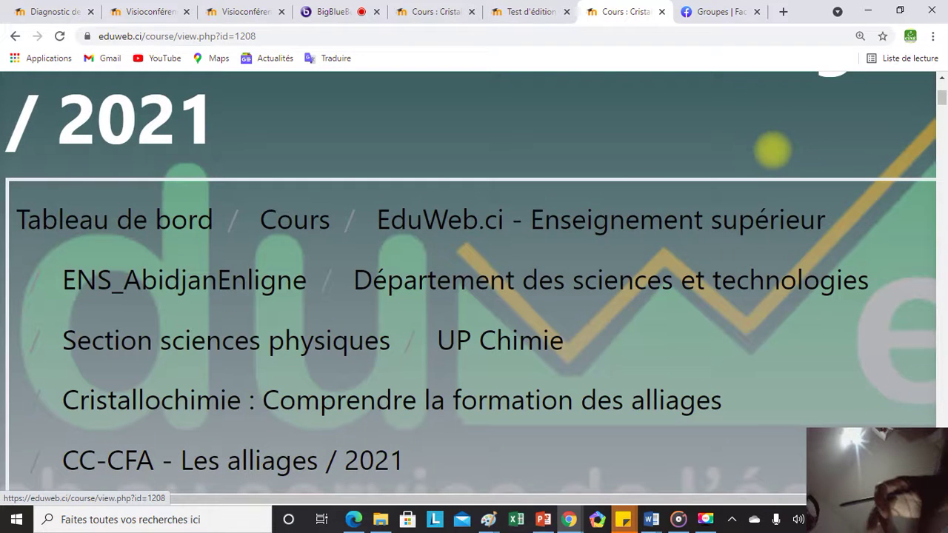
{"action": "left_click", "coordinate": [933, 36]}
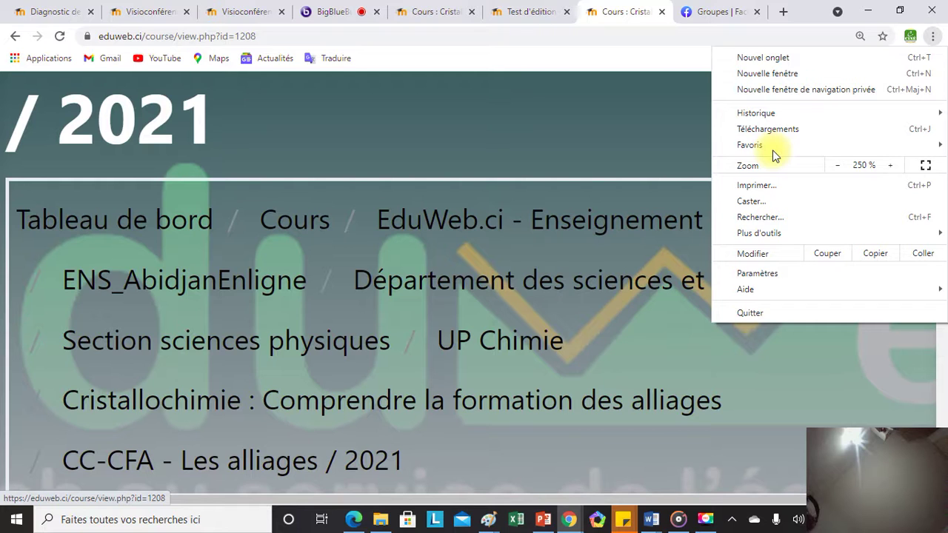
{"action": "key", "text": "ctrl+minus"}
{"action": "key", "text": "ctrl+minus"}
{"action": "key", "text": "ctrl+minus"}
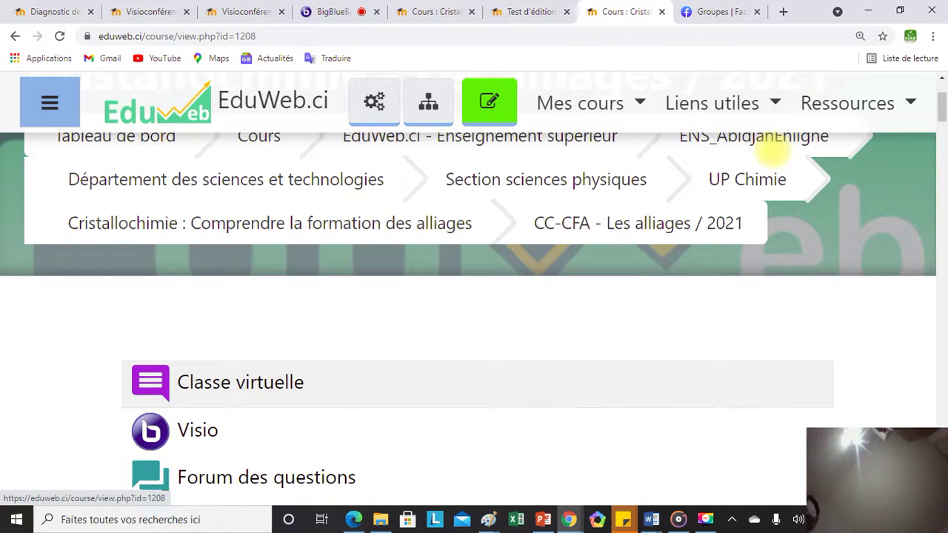
{"action": "key", "text": "alt+f"}
{"action": "key", "text": "ctrl+minus"}
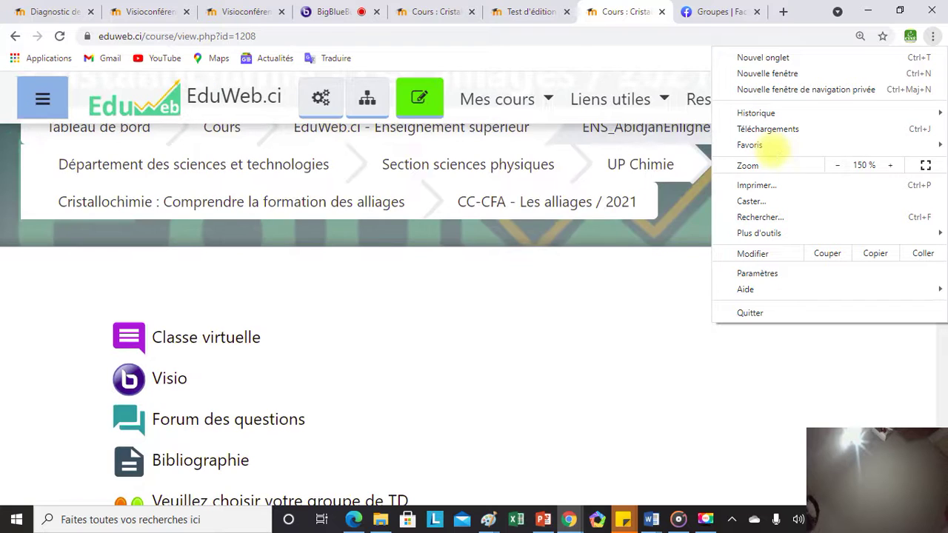
{"action": "key", "text": "ctrl+minus"}
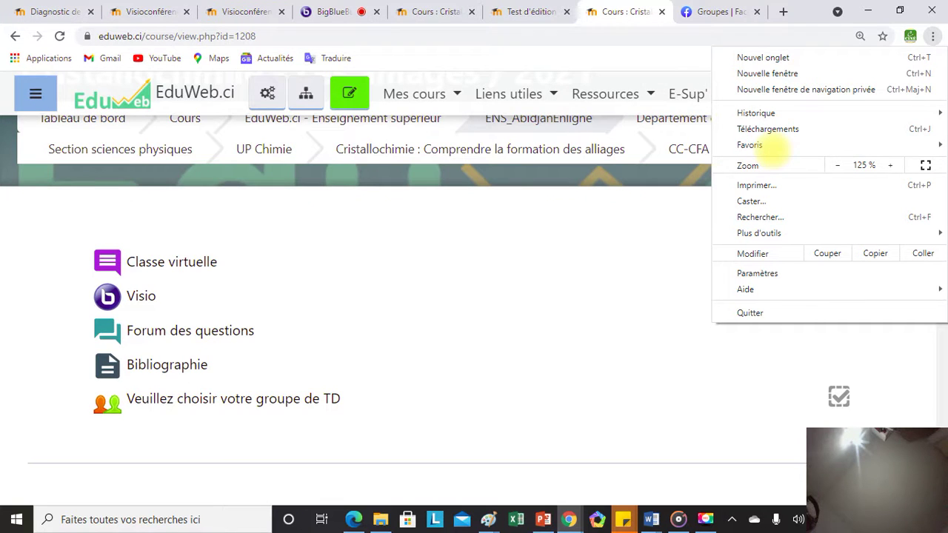
{"action": "key", "text": "Escape"}
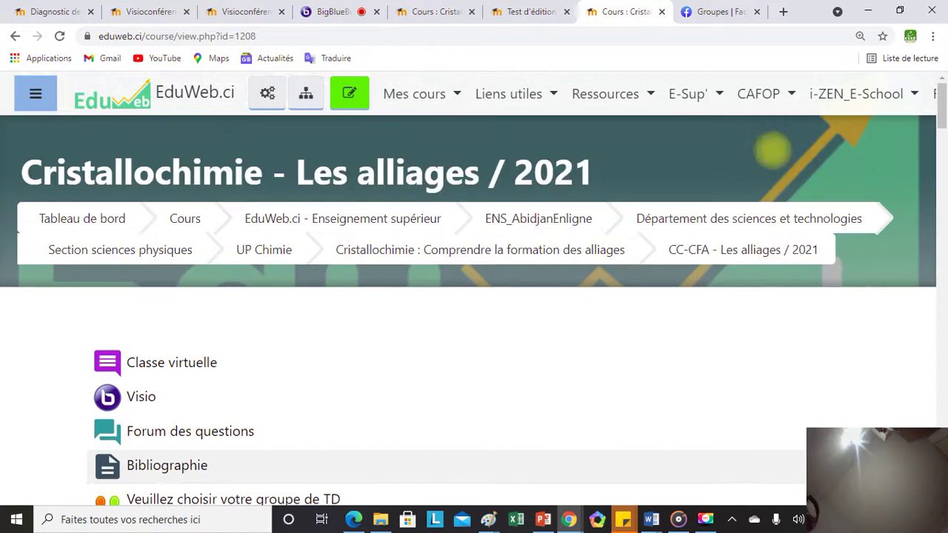
{"action": "scroll", "coordinate": [773, 148], "scroll_direction": "up", "scroll_amount": 1}
{"action": "key", "text": "alt+f"}
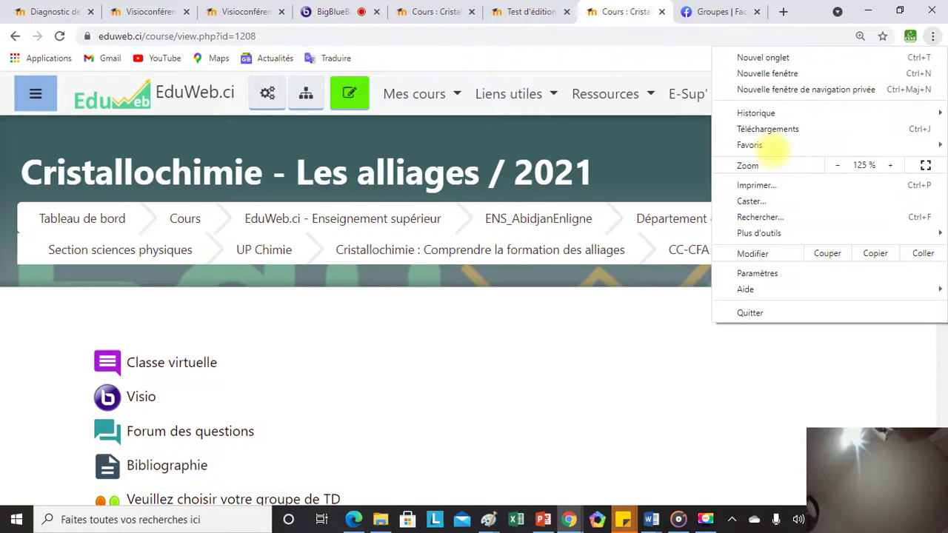
{"action": "key", "text": "ctrl+minus"}
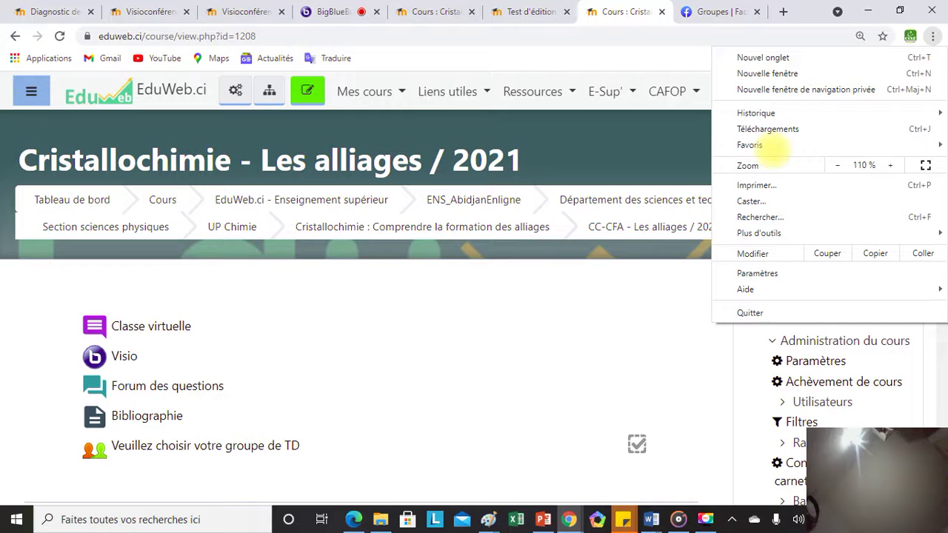
{"action": "key", "text": "ctrl+minus"}
{"action": "key", "text": "Escape"}
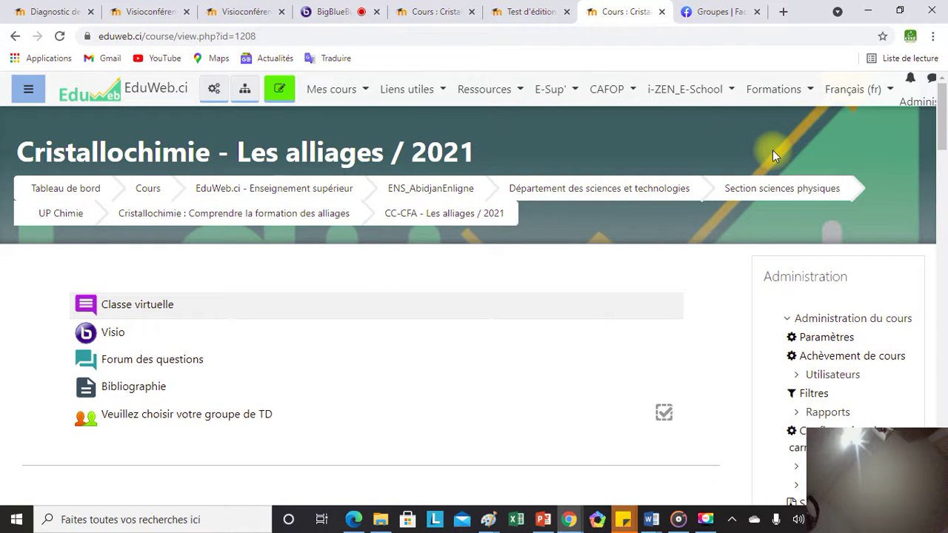
Step: Switch between the course page and the BigBlueButton videoconference to check its public discussion and raised hands
{"action": "left_click", "coordinate": [342, 13]}
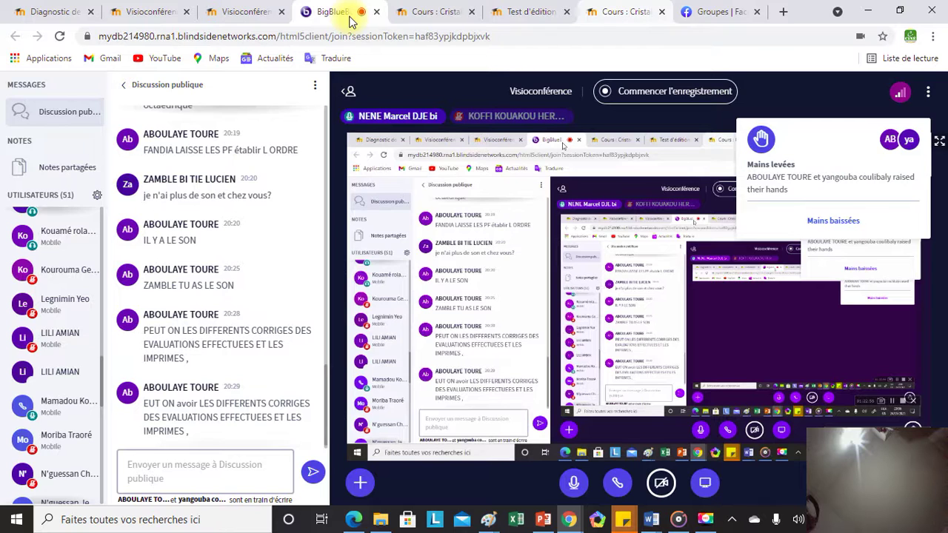
{"action": "left_click", "coordinate": [616, 13]}
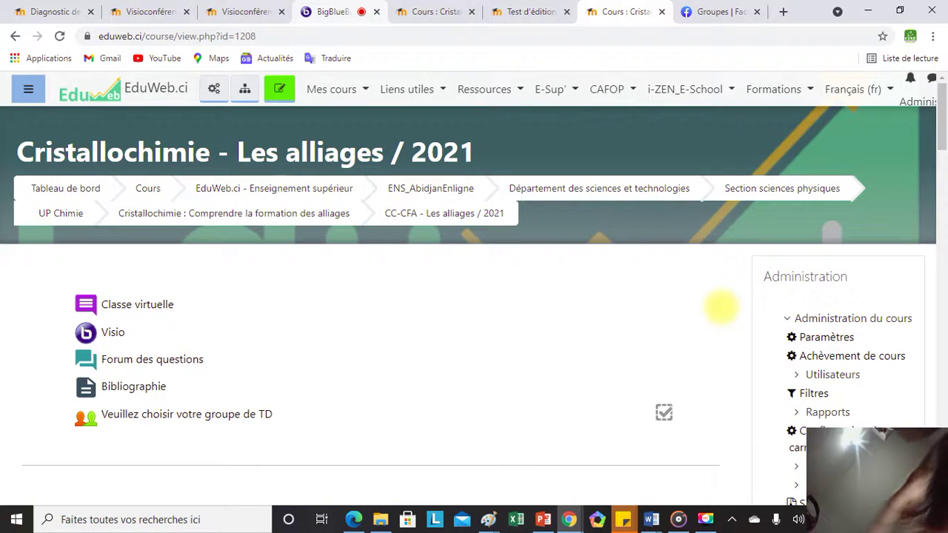
{"action": "key", "text": "ctrl+4"}
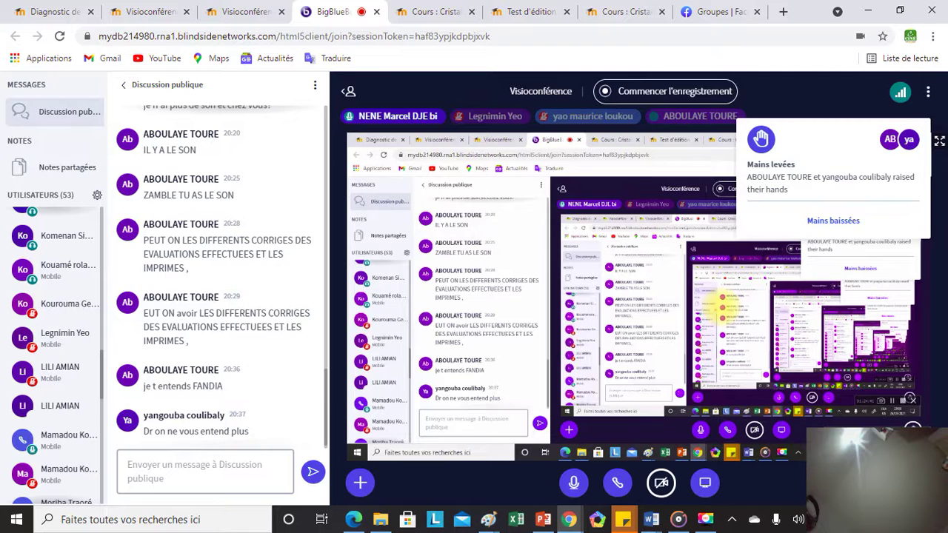
{"action": "key", "text": "ctrl+7"}
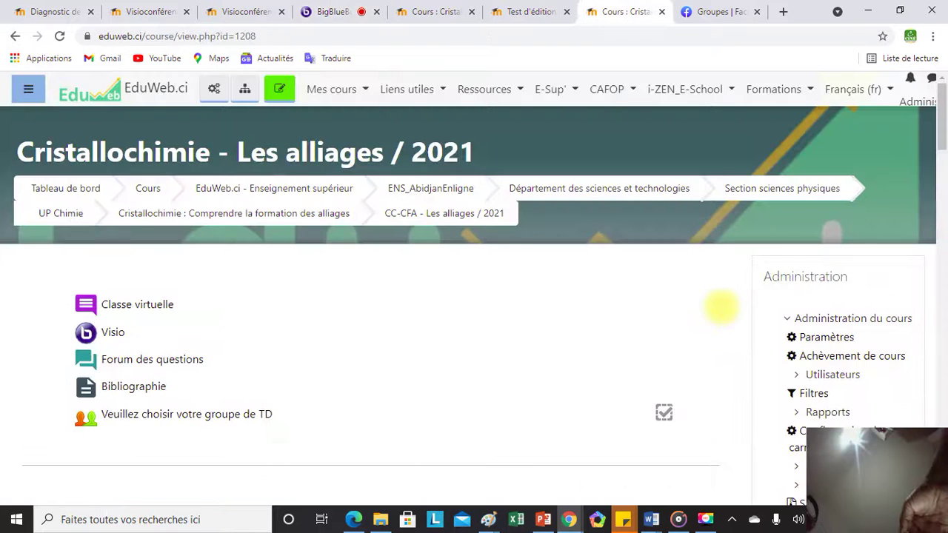
{"action": "key", "text": "ctrl+4"}
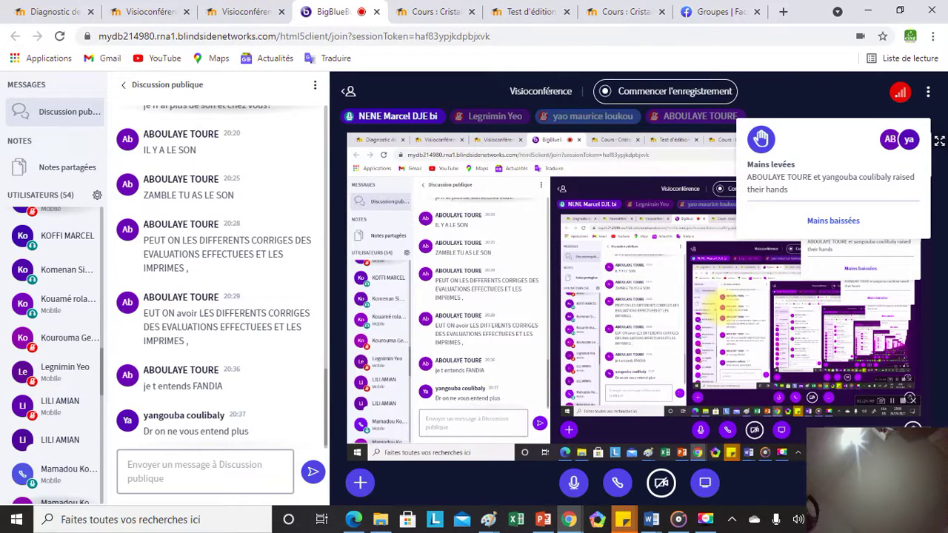
{"action": "left_click", "coordinate": [230, 465]}
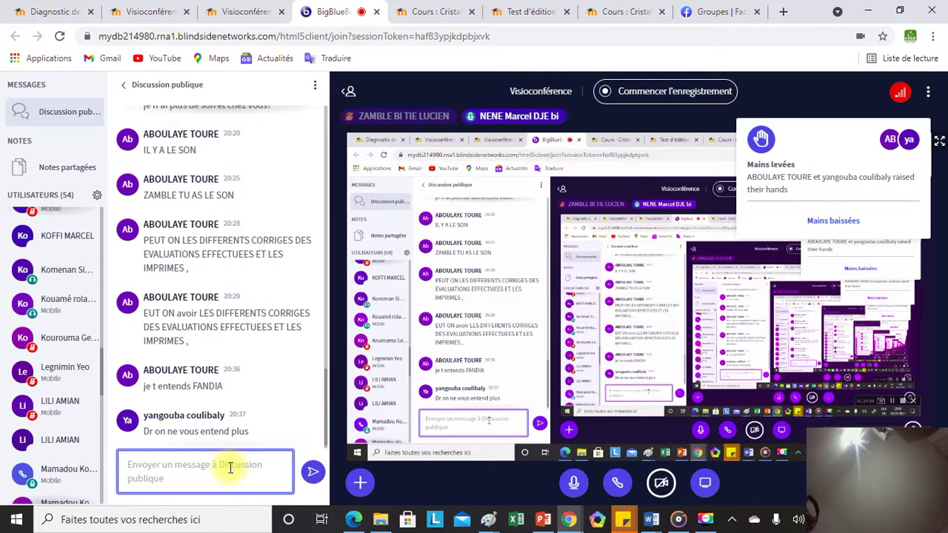
{"action": "left_click", "coordinate": [231, 470]}
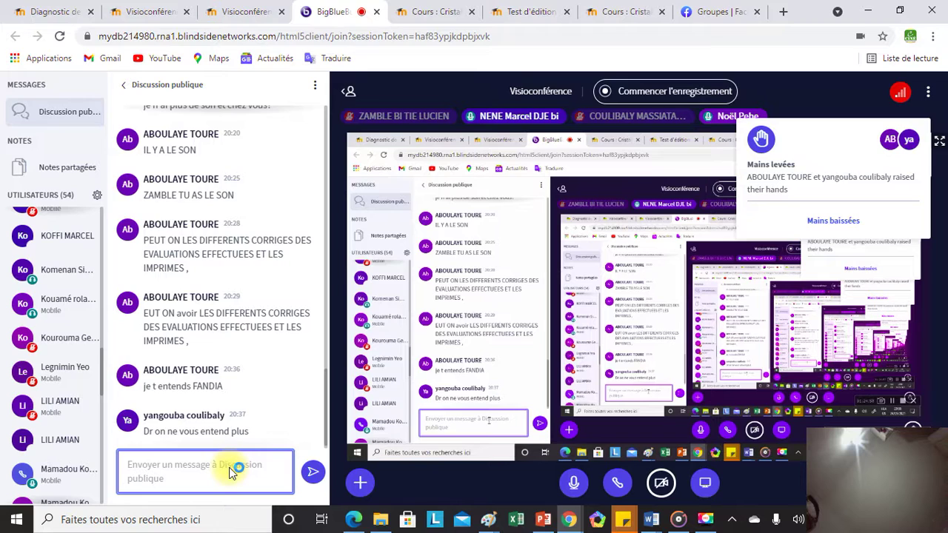
{"action": "key", "text": "ctrl+u"}
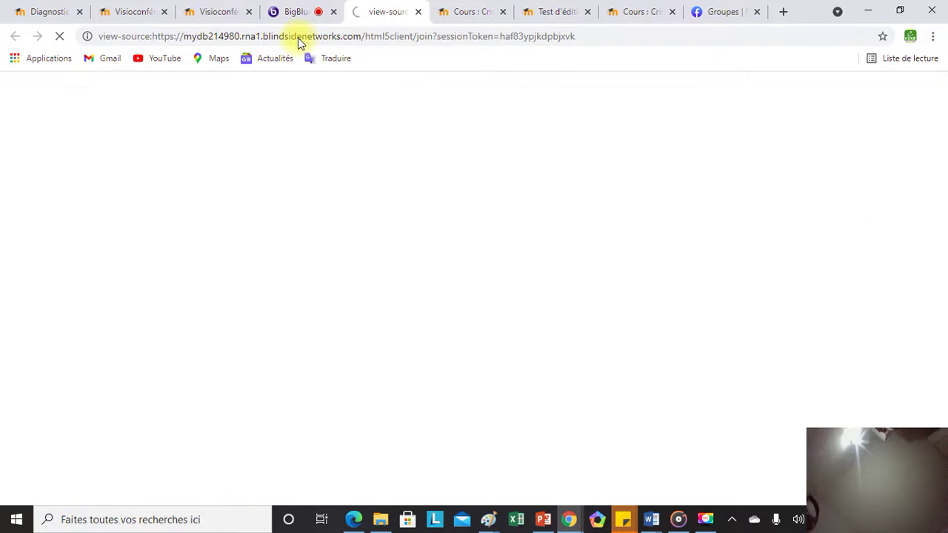
{"action": "left_click", "coordinate": [292, 14]}
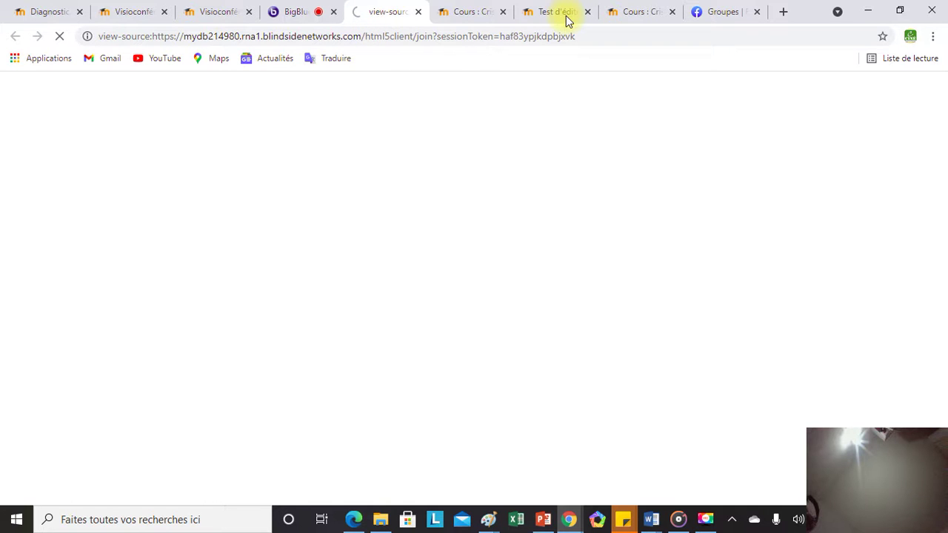
{"action": "key", "text": "ctrl+w"}
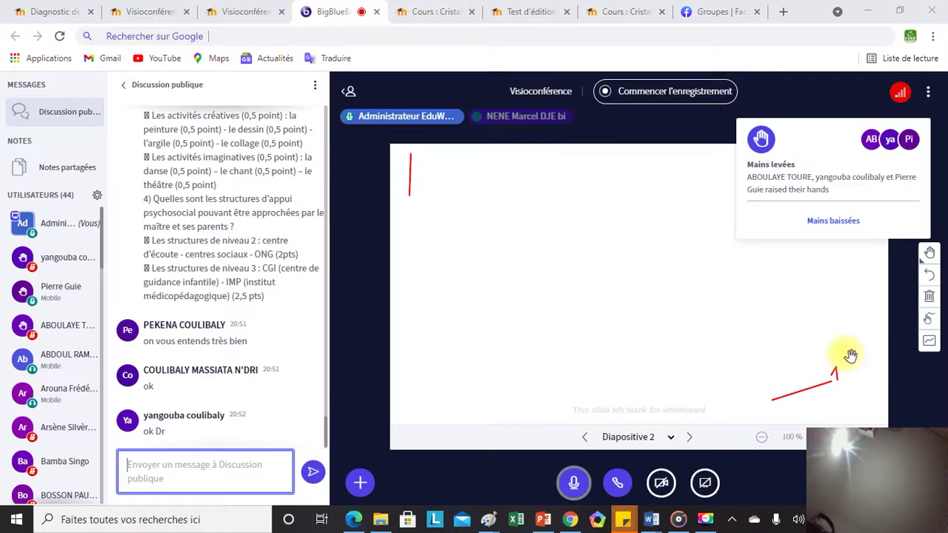
{"action": "left_click", "coordinate": [850, 356]}
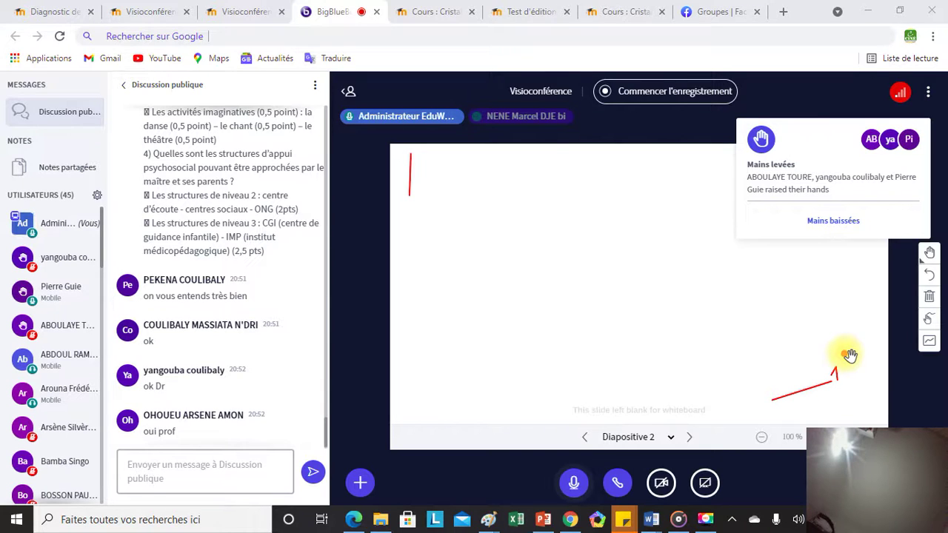
{"action": "left_click", "coordinate": [260, 462]}
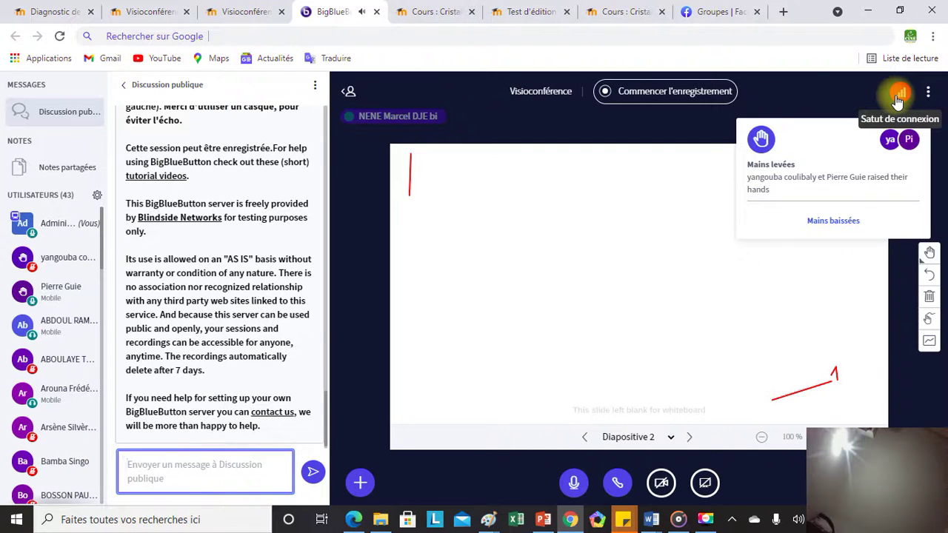
Step: Check the computer's Wi-Fi connection status and return to the message field of the videoconference's public discussion
{"action": "left_click", "coordinate": [733, 522]}
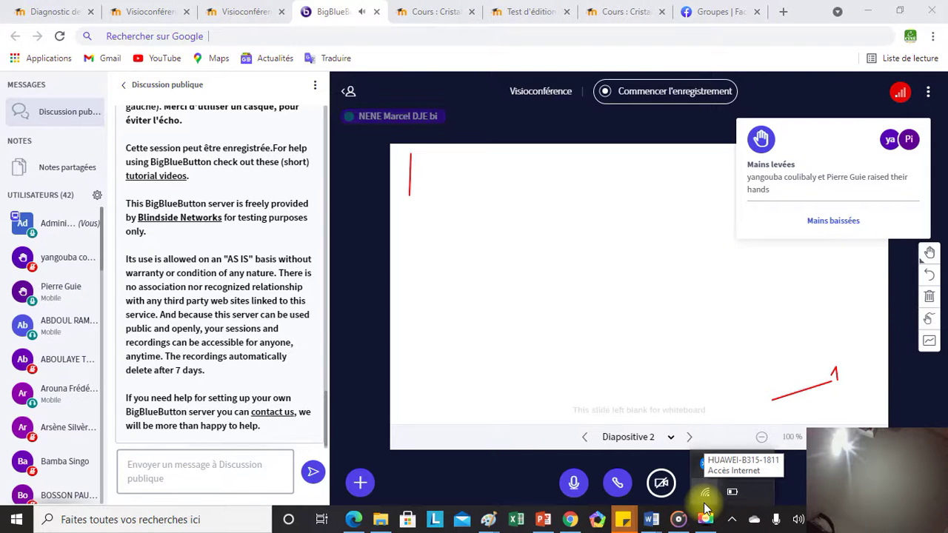
{"action": "left_click", "coordinate": [491, 479]}
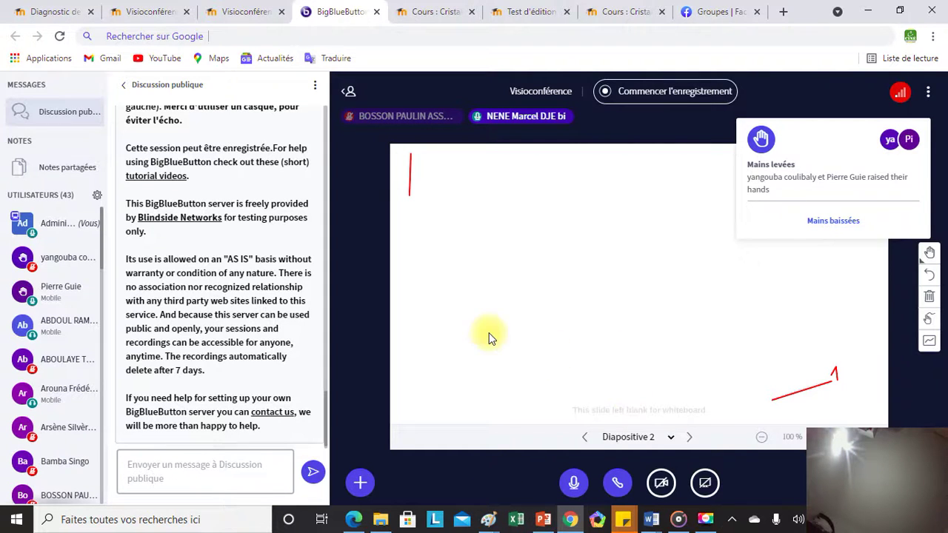
{"action": "left_click", "coordinate": [157, 478]}
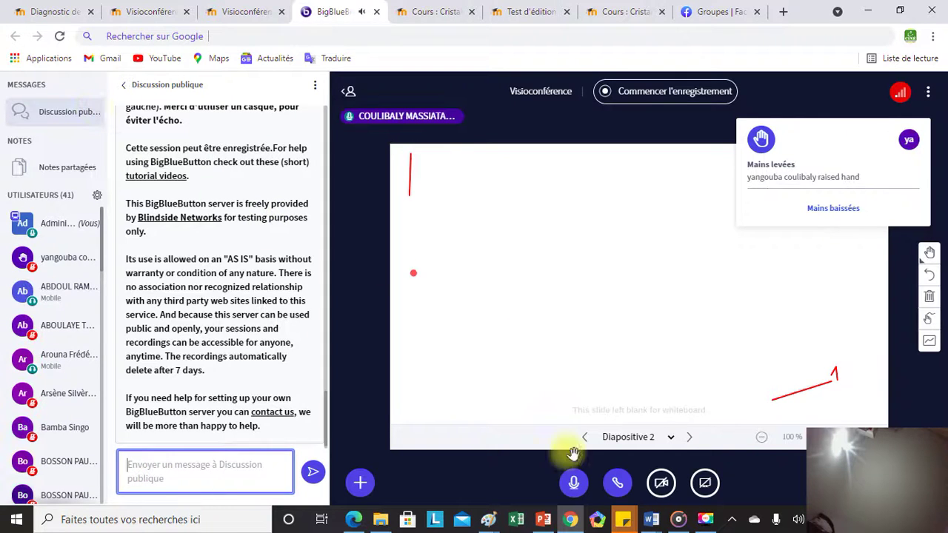
Step: Mute the administrator's microphone in the videoconference and turn it back on
{"action": "left_click", "coordinate": [573, 487]}
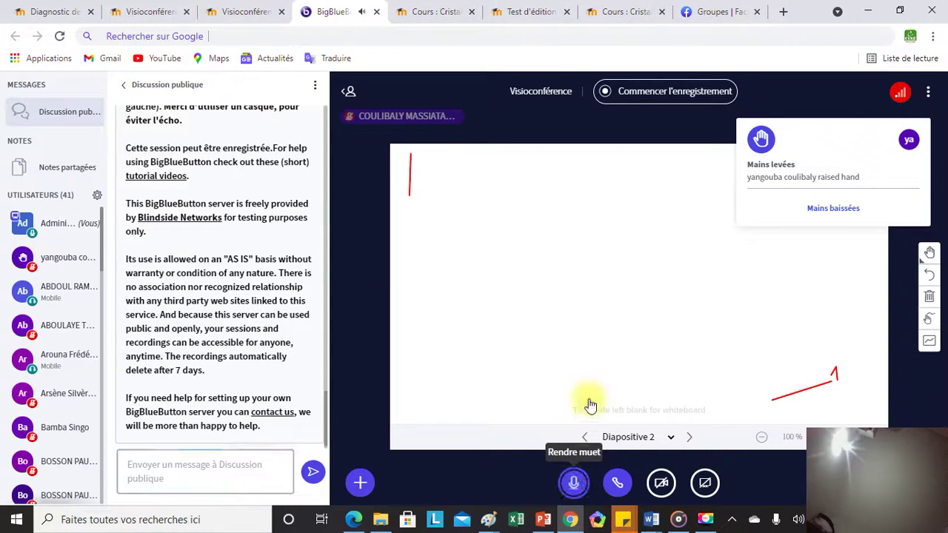
{"action": "left_click", "coordinate": [575, 485]}
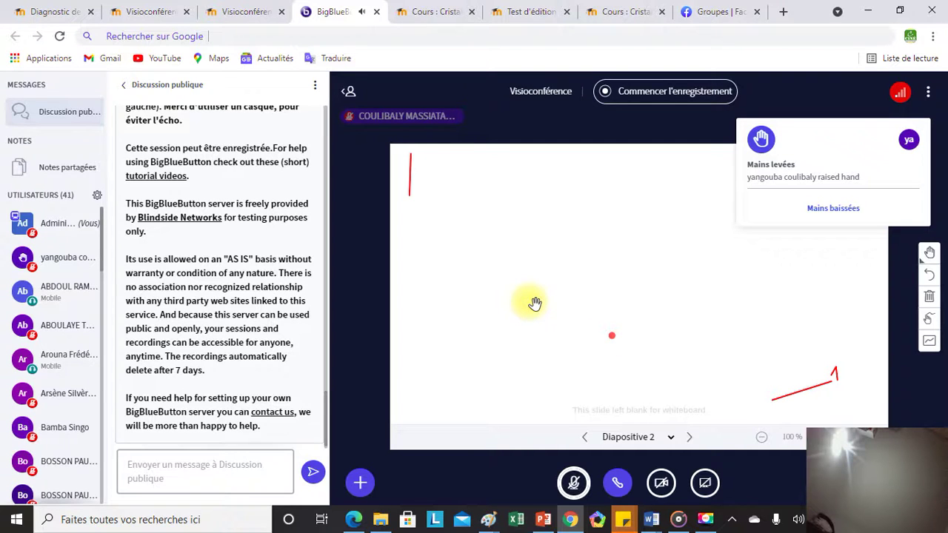
{"action": "left_click", "coordinate": [574, 484]}
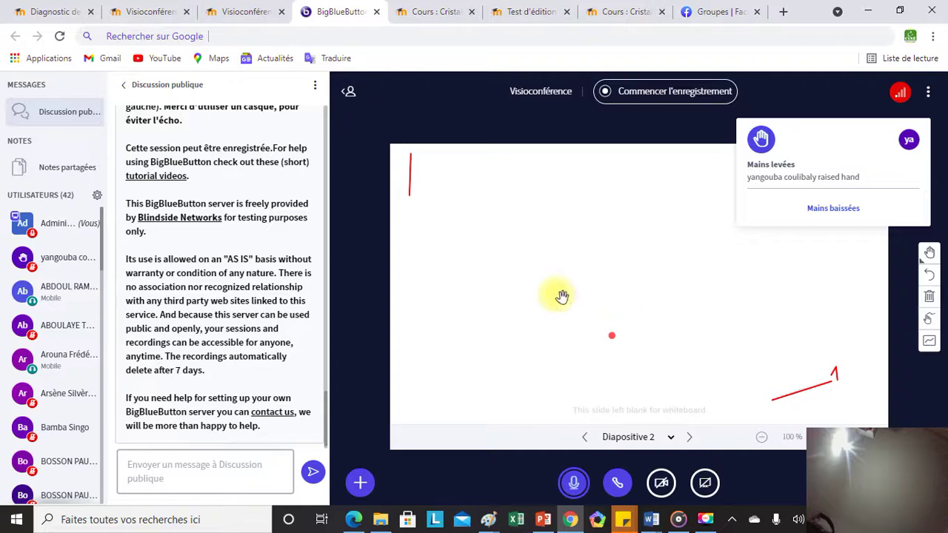